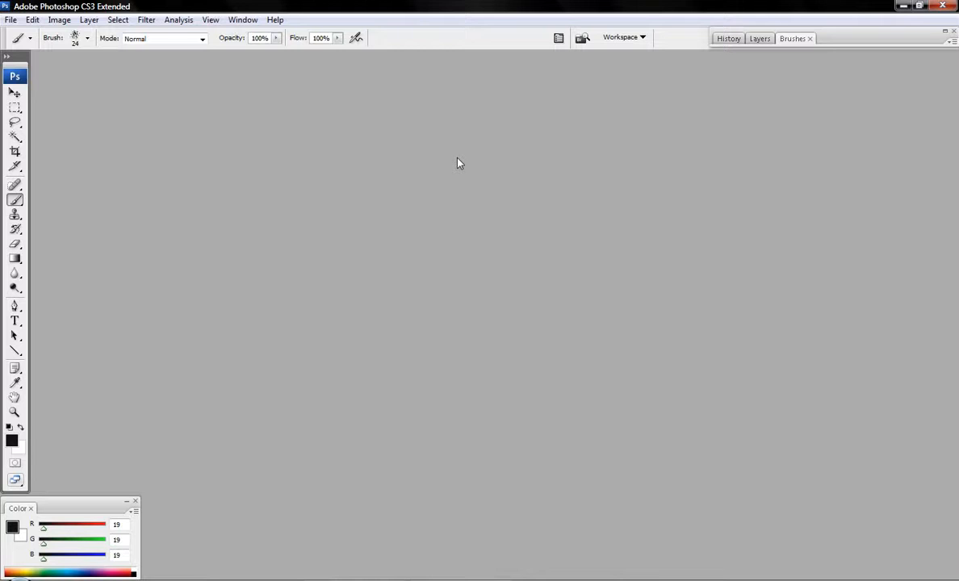
- Create a new U.S. Paper document, Letter size, 8.5 by 11 inches at 300 pixels/inch, and enlarge its window around the canvas
click(12, 19)
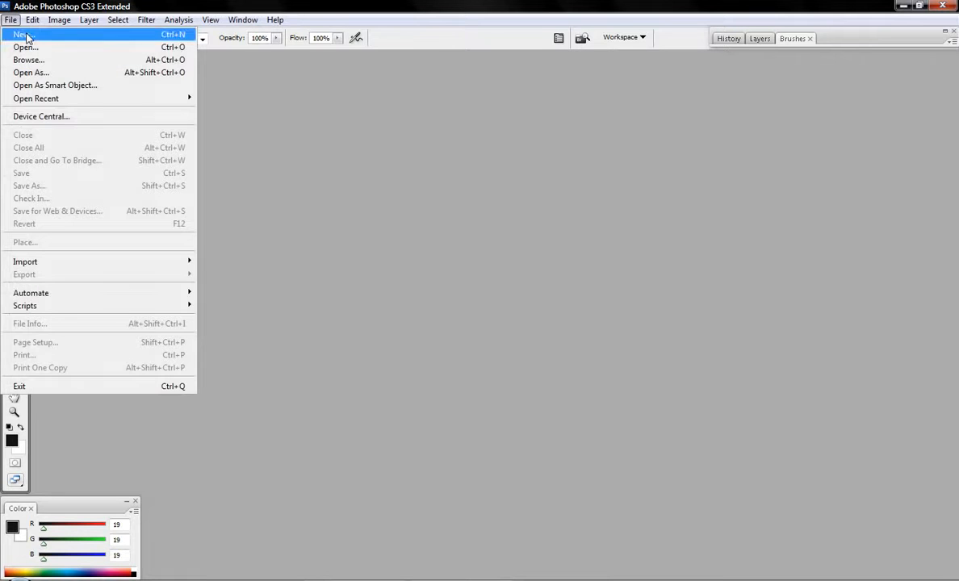
click(40, 36)
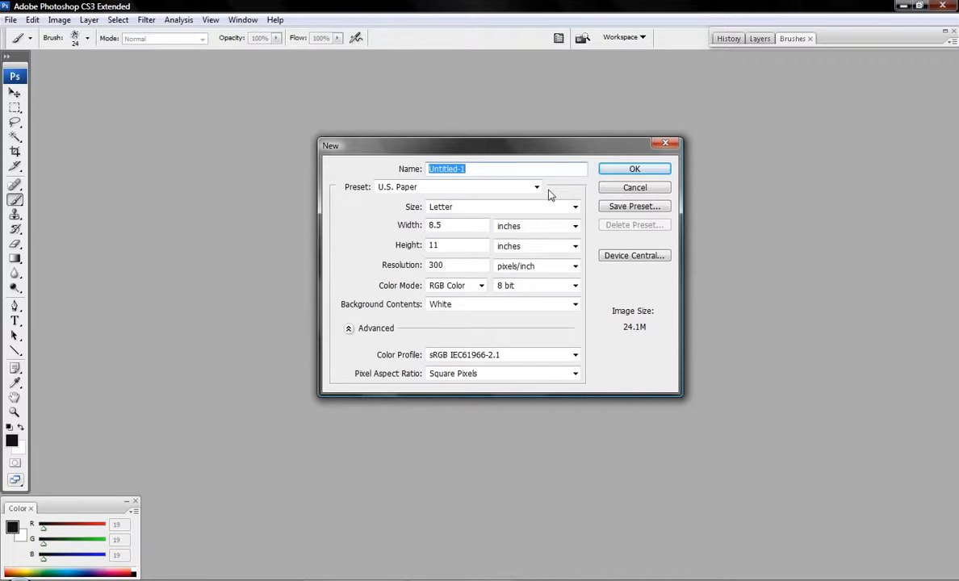
click(541, 188)
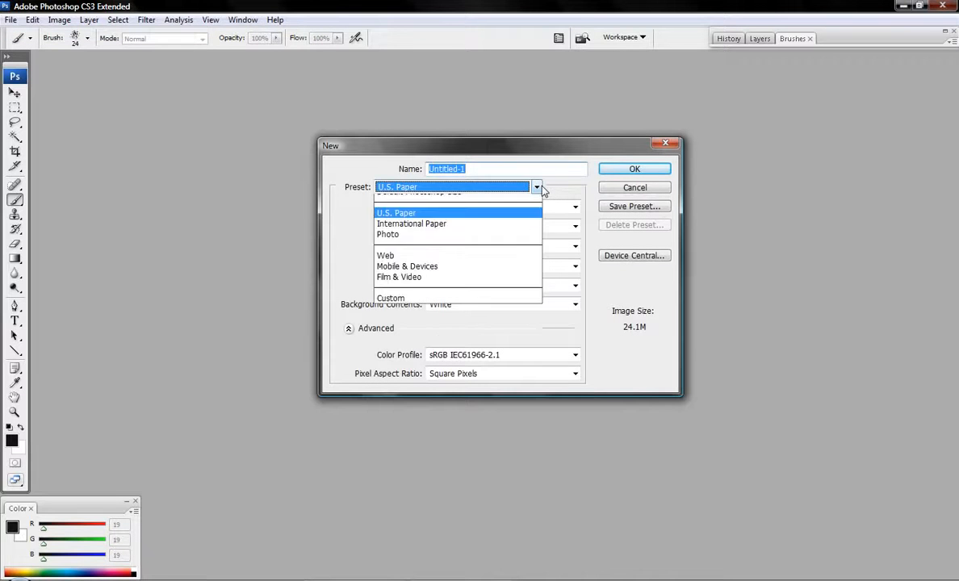
click(456, 232)
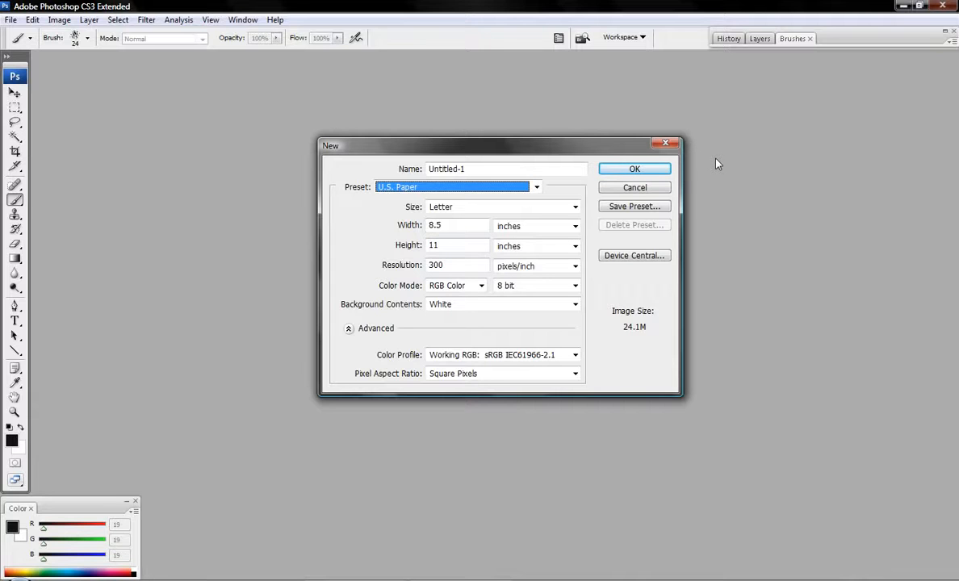
click(663, 168)
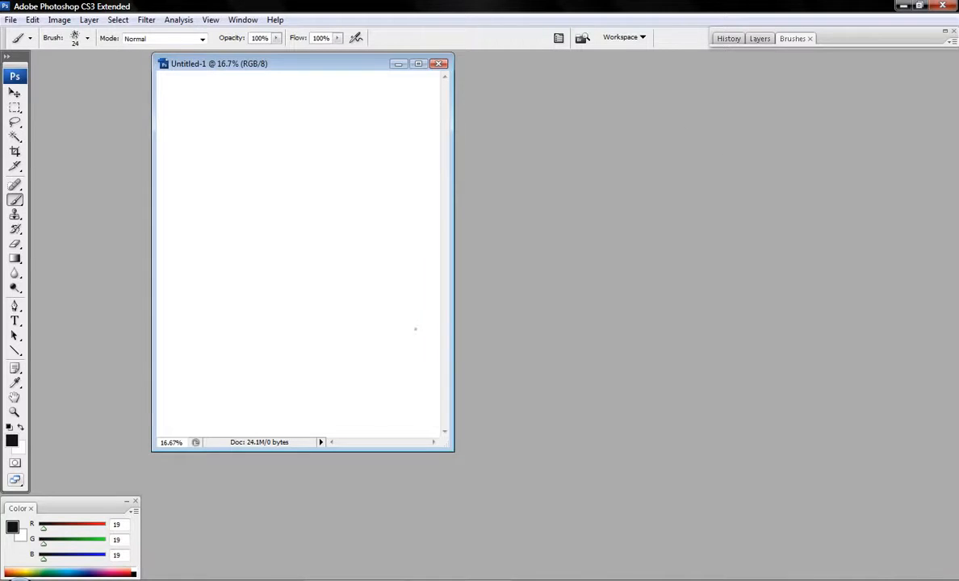
drag(450, 449, 644, 511)
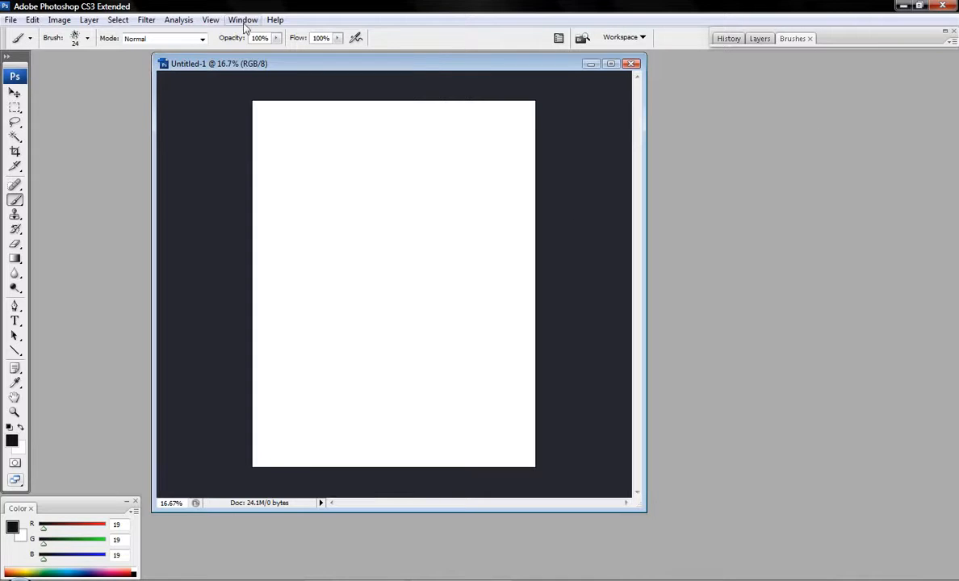
- Move the Color panel over the blank canvas, then close it and show it again
drag(92, 507, 430, 164)
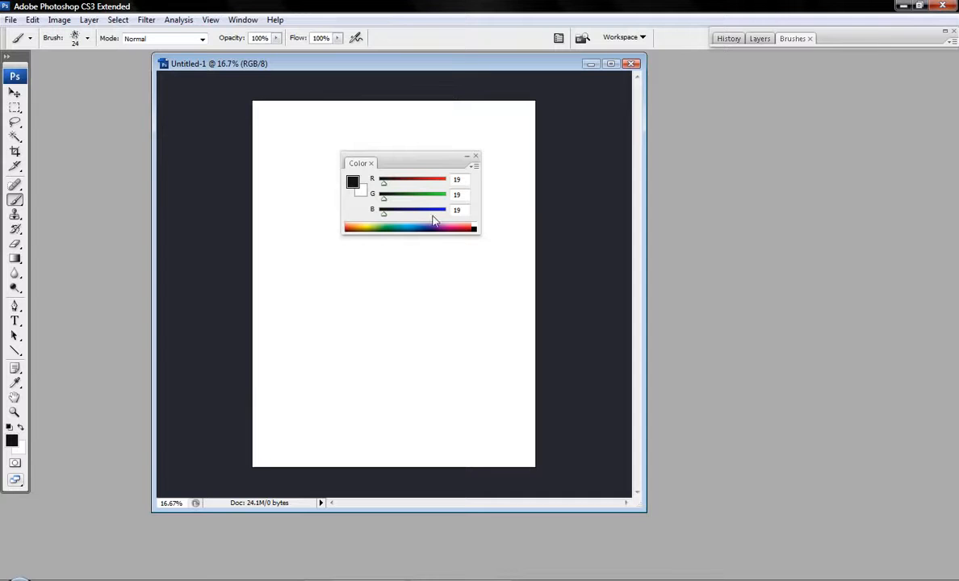
click(475, 155)
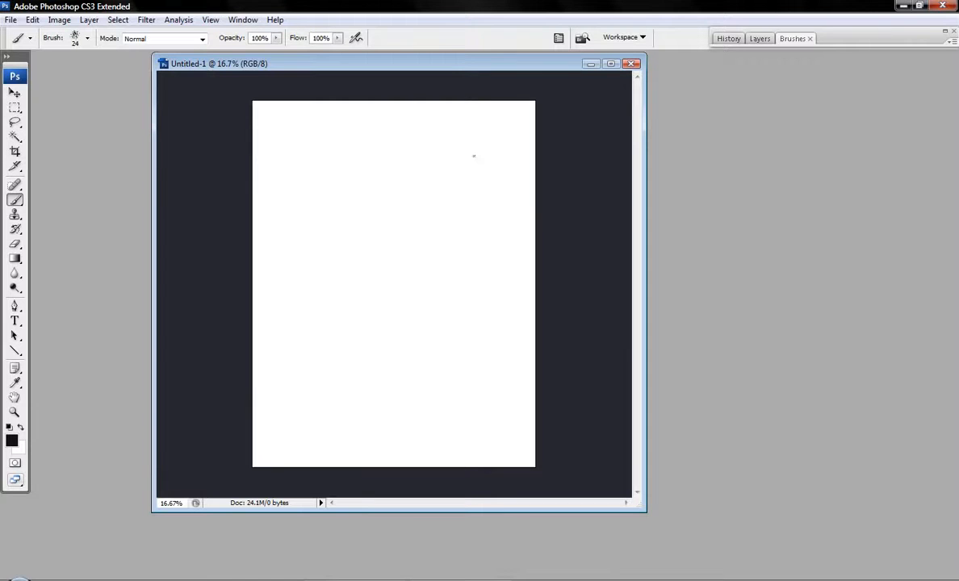
click(246, 21)
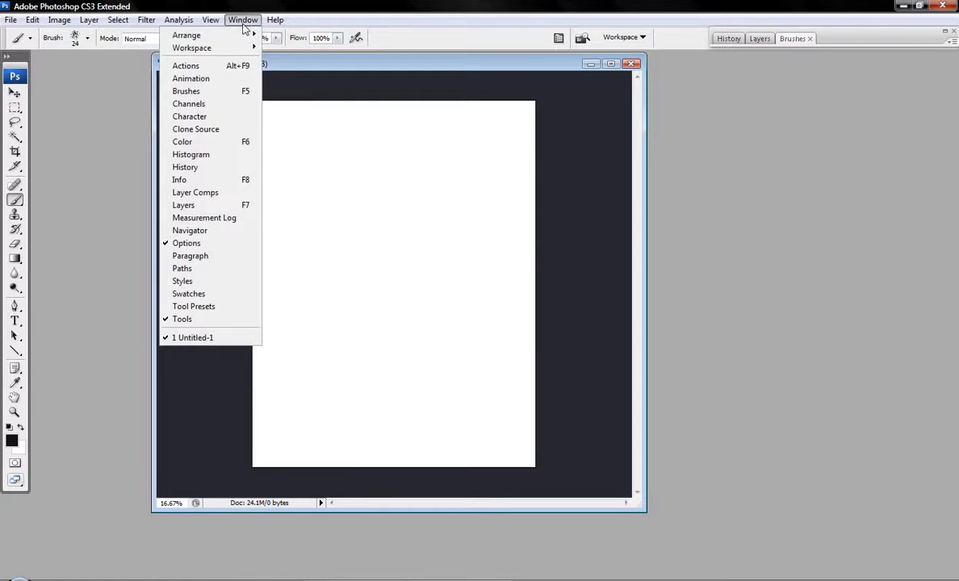
click(184, 141)
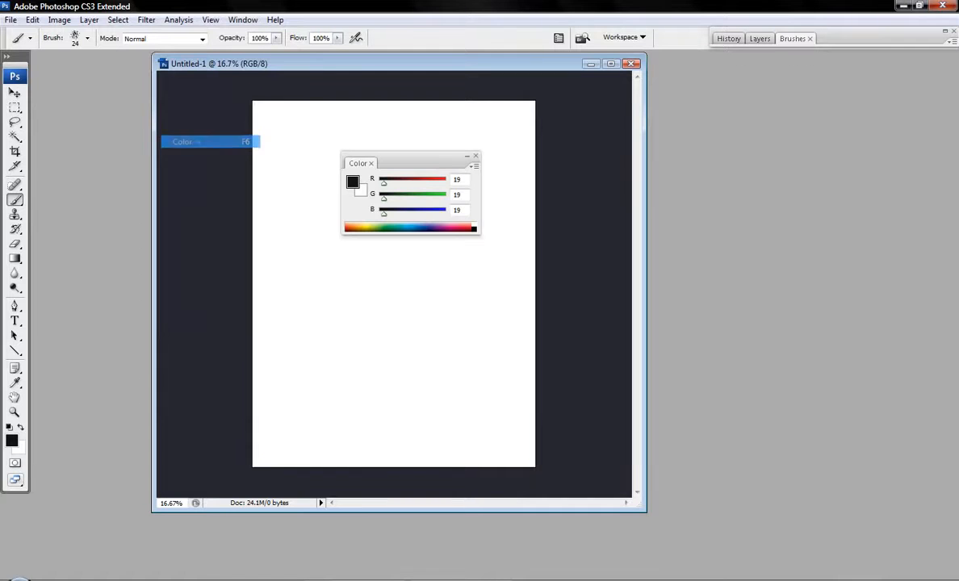
key(F6)
key(F6)
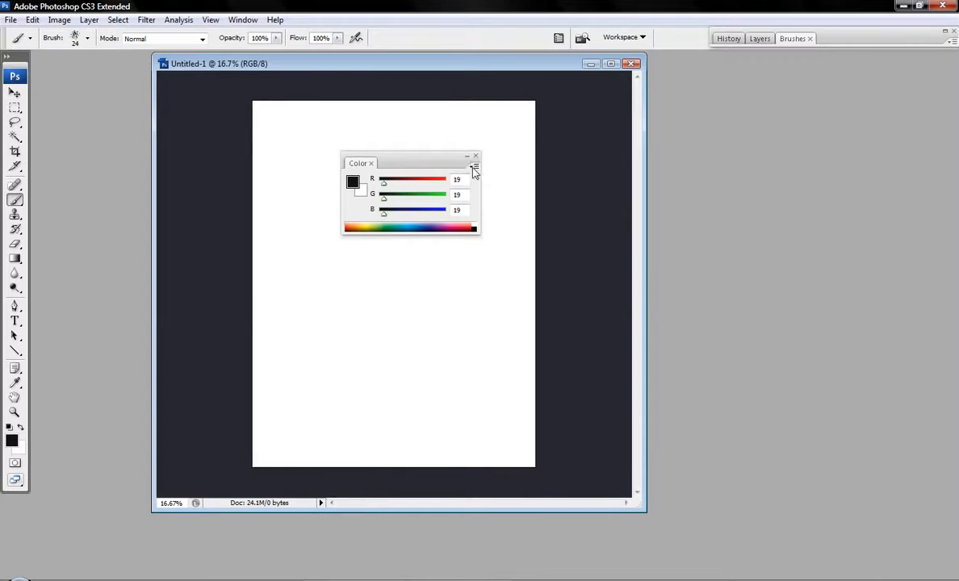
- Choose RGB Sliders for the Color panel and return the panel to its original place below the toolbox
click(474, 167)
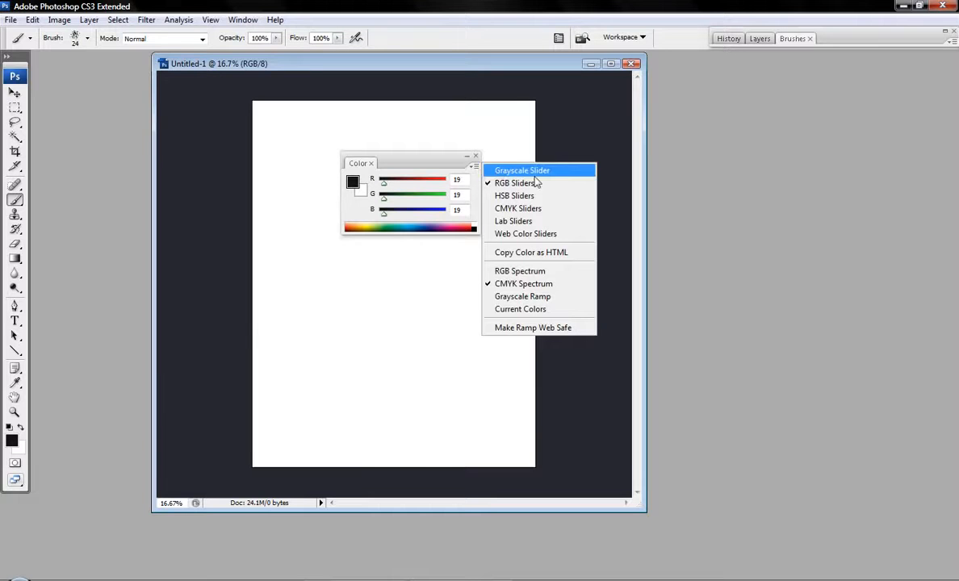
click(471, 169)
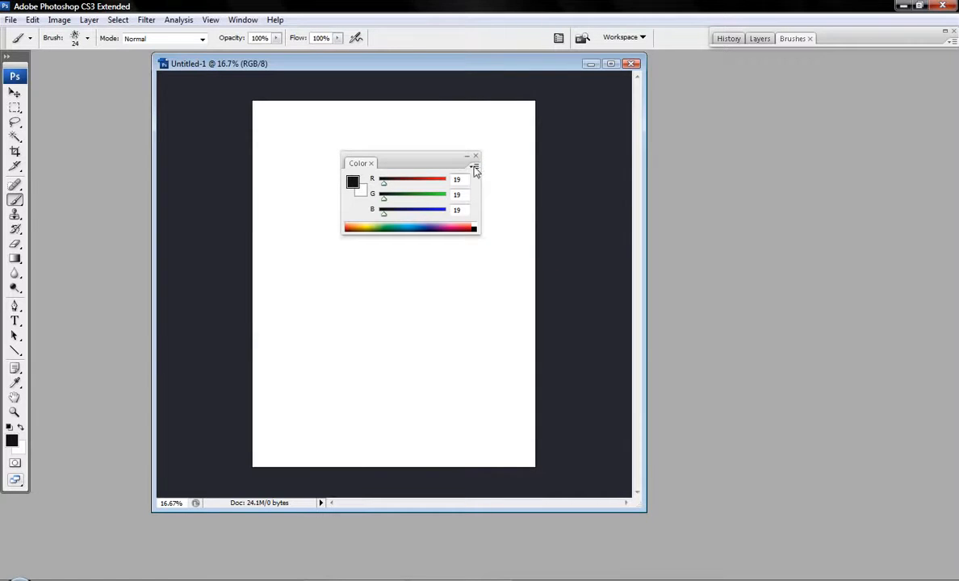
click(475, 167)
click(514, 183)
drag(435, 158, 93, 506)
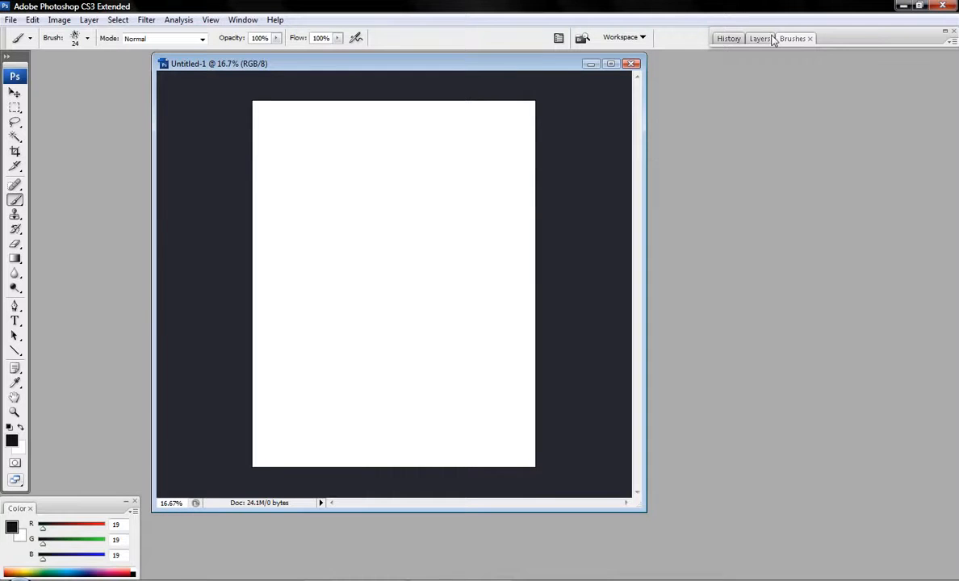
- View the contents of the History, Layers and Brushes panels one after another
click(731, 41)
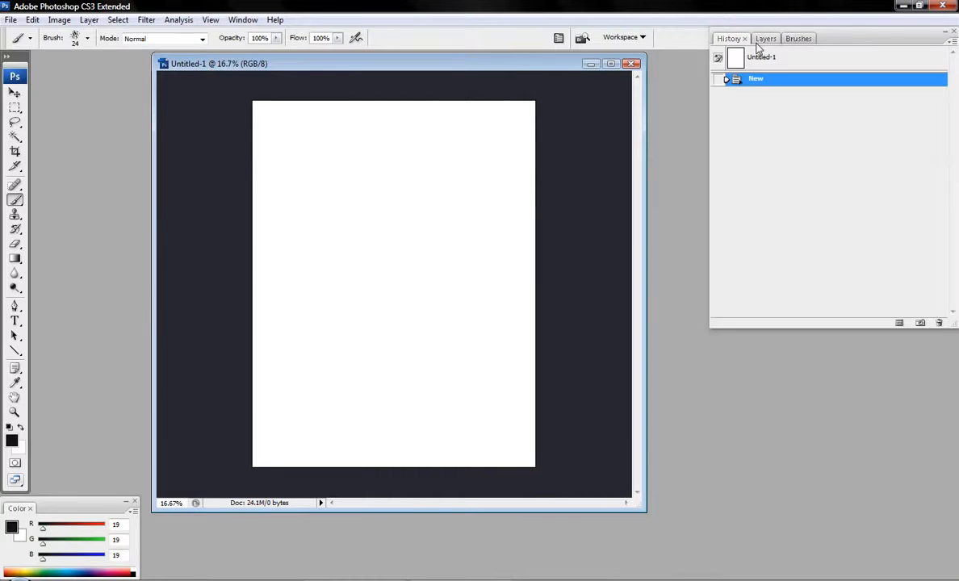
click(767, 43)
click(799, 40)
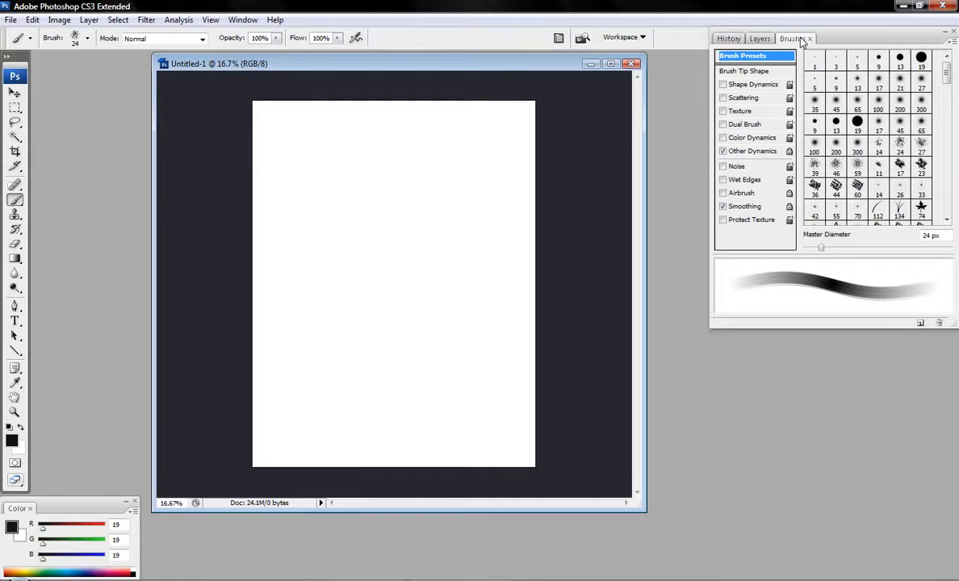
- Detach the Brushes panel from its group and regroup it with the History and Layers panels
drag(793, 39, 602, 191)
click(759, 38)
mouse_move(759, 38)
mouse_down()
mouse_move(788, 367)
mouse_move(762, 328)
mouse_move(765, 69)
mouse_up()
mouse_move(595, 195)
mouse_down()
mouse_move(777, 20)
mouse_move(795, 36)
mouse_move(741, 41)
mouse_up()
- Try the Soft Round 65 pixels brush preset, then check the History and Layers panels
click(858, 101)
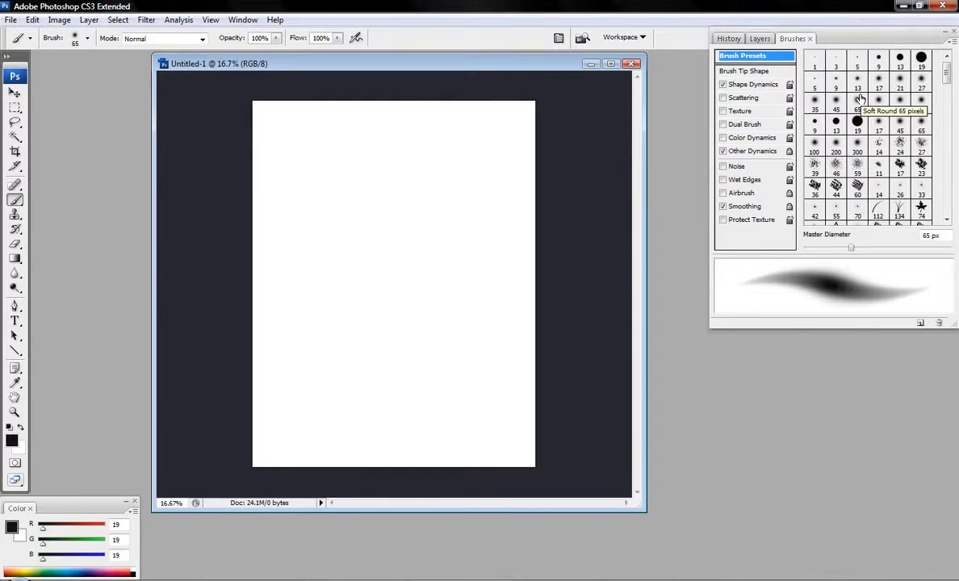
click(728, 39)
click(760, 39)
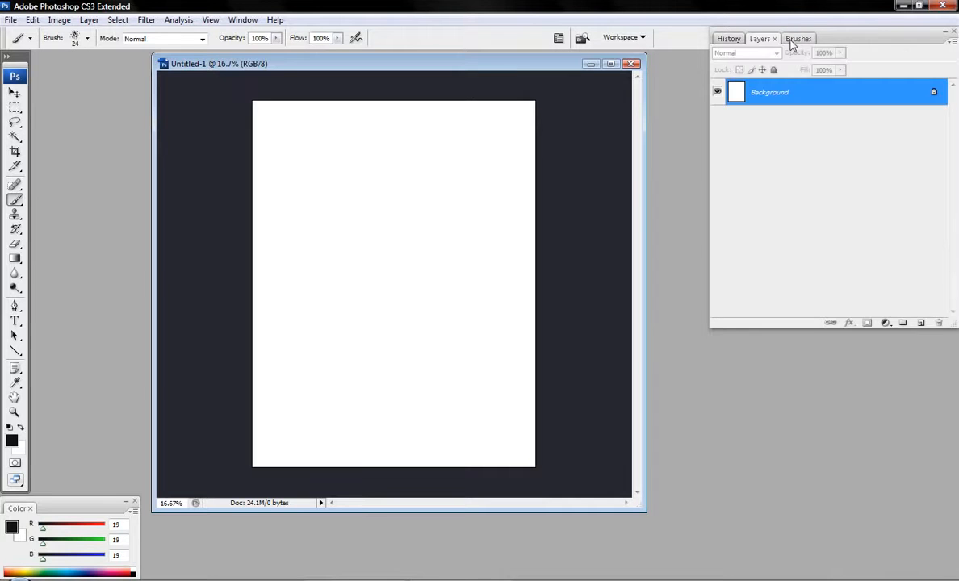
- Examine the Other Dynamics settings of the Spatter 24 pixels brush, then collapse the panel group
click(797, 38)
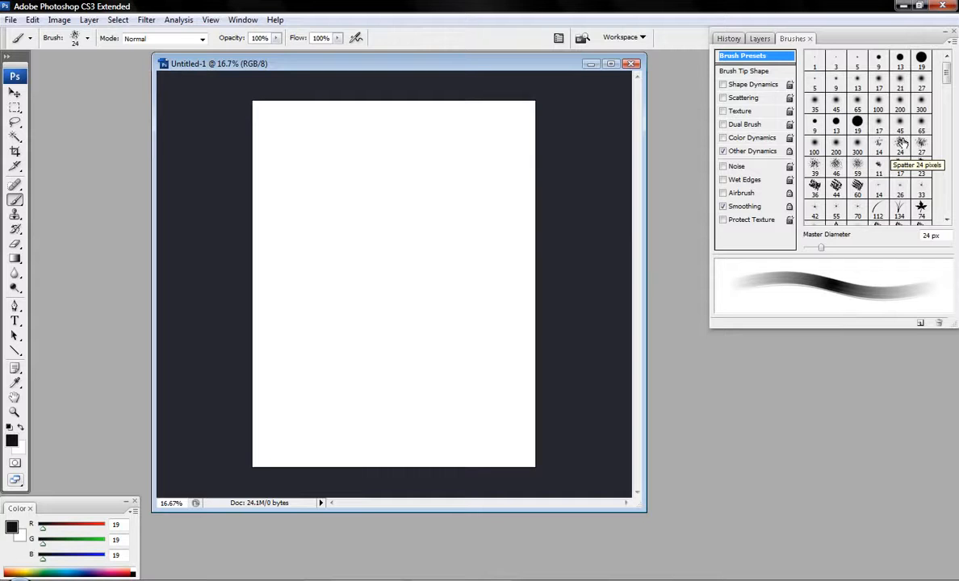
click(765, 151)
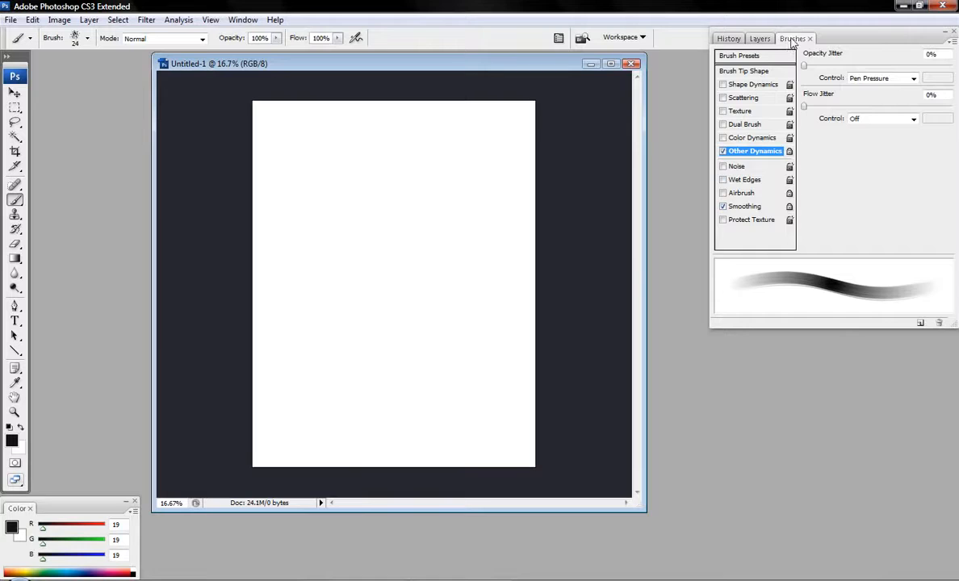
double_click(733, 35)
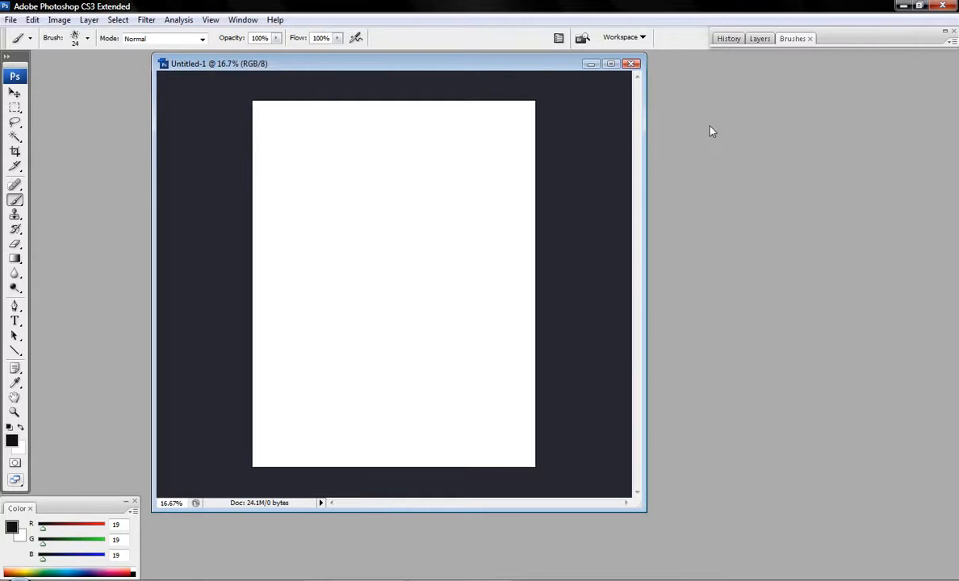
- Close the blank untitled document, open the recent file nancyfinal.jpg and enlarge its window around the image
click(632, 64)
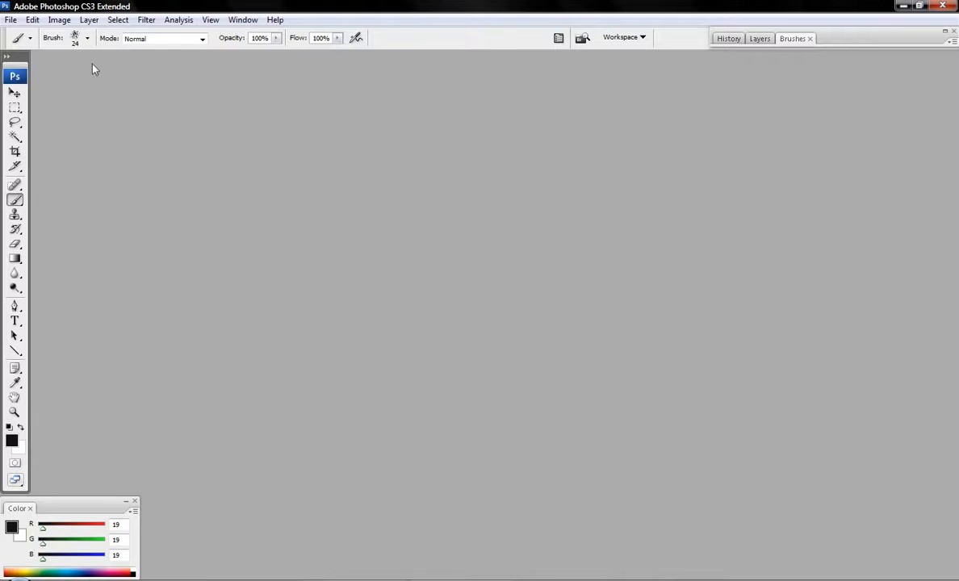
click(12, 21)
mouse_move(125, 103)
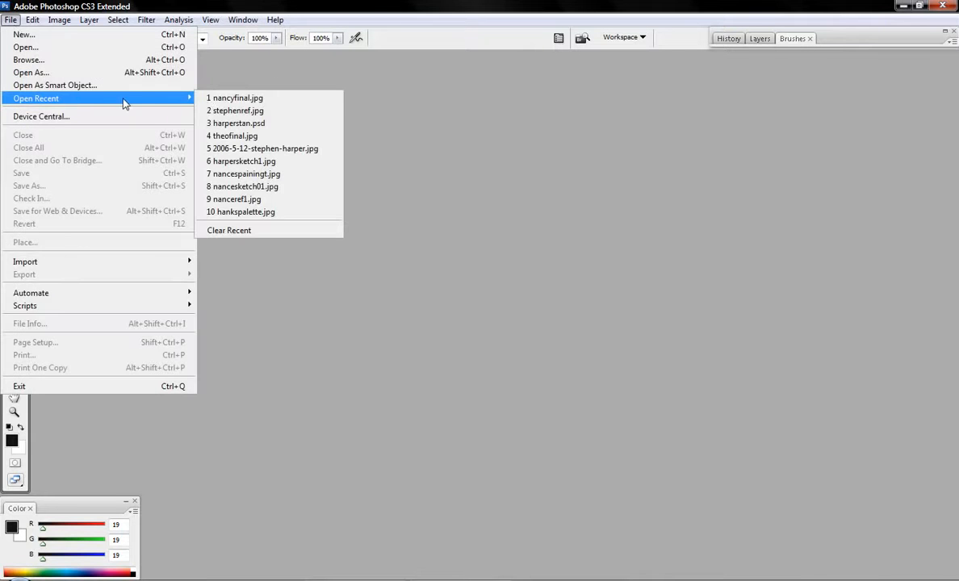
click(237, 97)
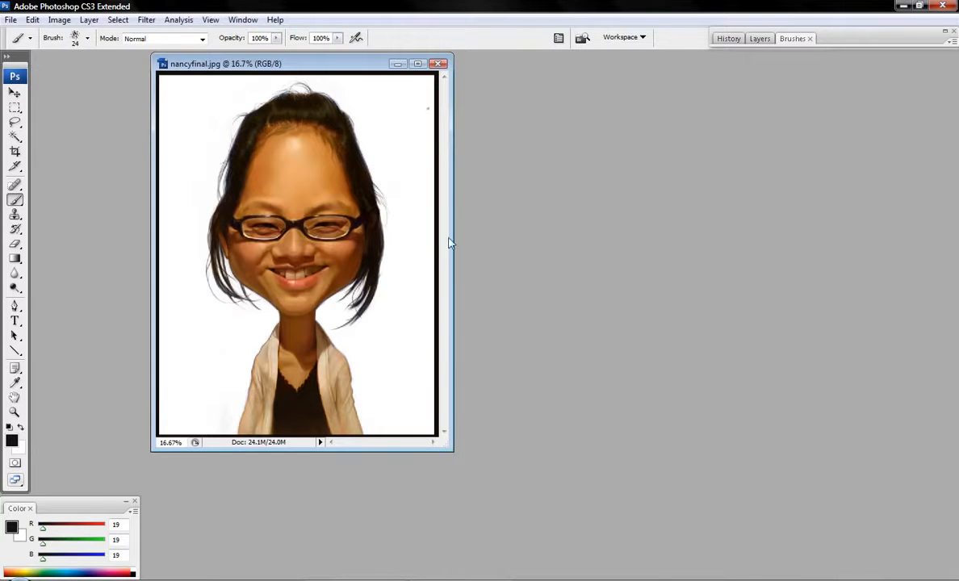
drag(451, 449, 725, 568)
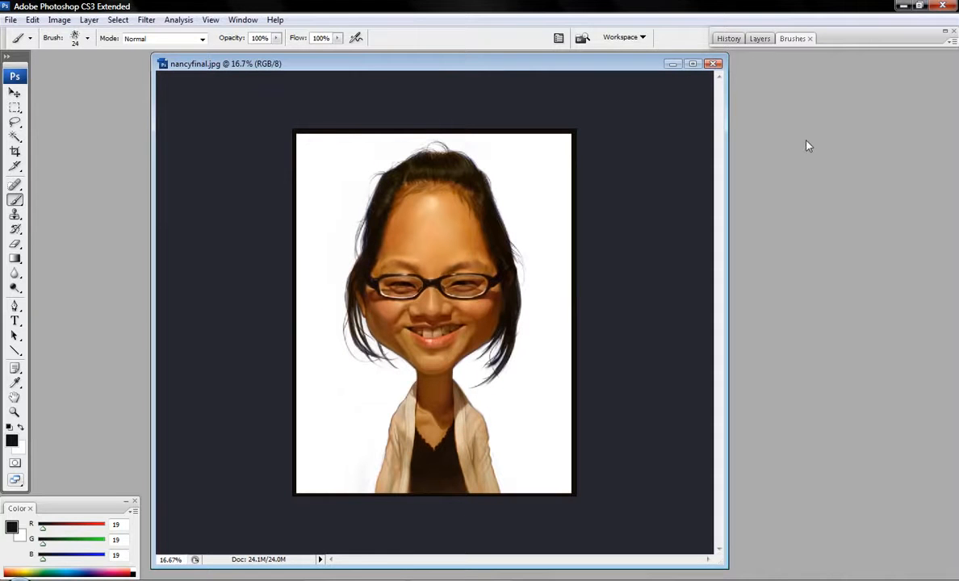
- Add a new layer above the Background and brush a dark zigzag scribble on the white area beside the hair
click(759, 38)
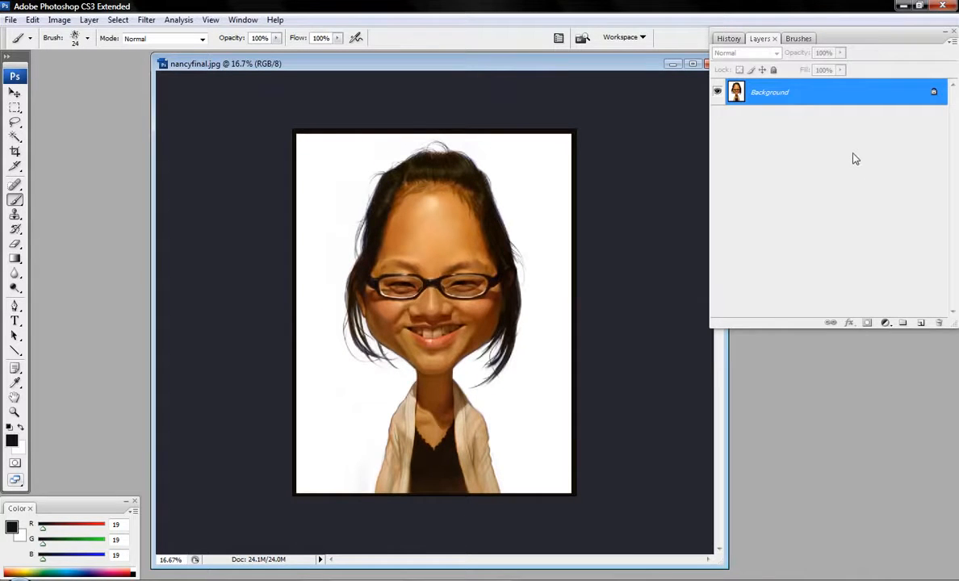
click(921, 322)
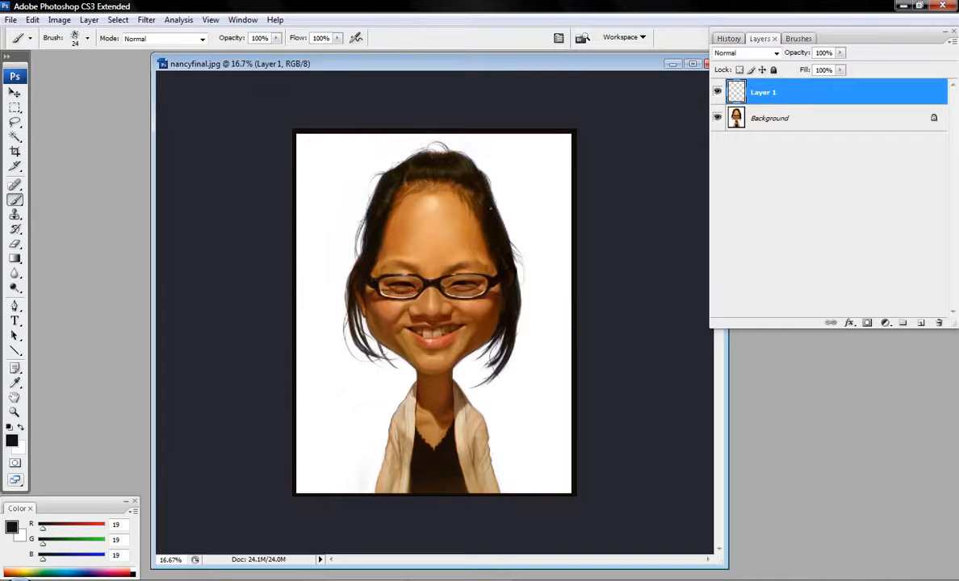
mouse_move(505, 234)
mouse_down()
mouse_move(513, 196)
mouse_move(529, 211)
mouse_move(555, 212)
mouse_up()
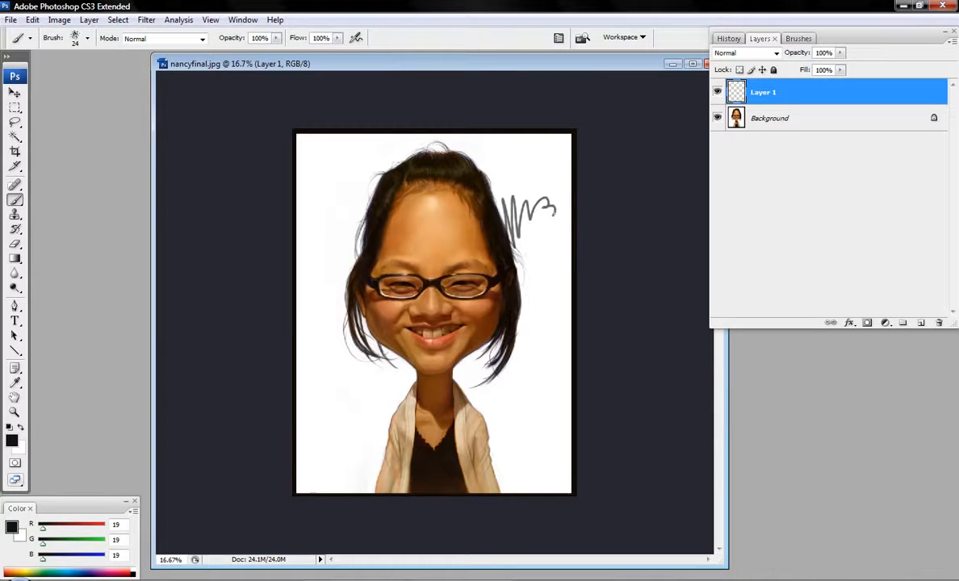
- Hide and show Layer 1 once, then partly erase its scribble to a lighter grey
click(717, 93)
click(718, 93)
mouse_move(520, 188)
mouse_down()
mouse_move(514, 212)
mouse_move(563, 204)
mouse_move(536, 247)
mouse_move(552, 252)
mouse_up()
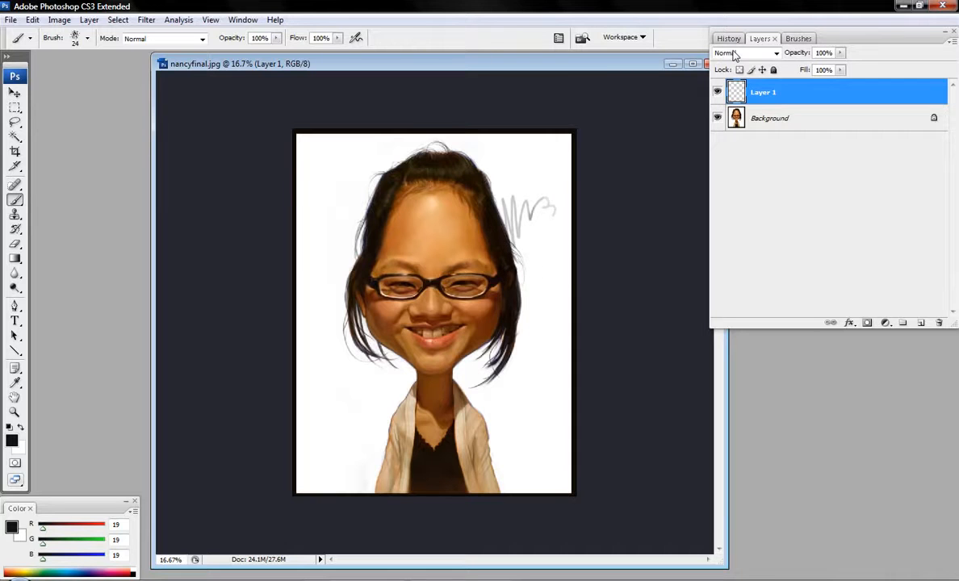
- Toggle Layer 1's visibility repeatedly to compare the portrait with and without the scribble
click(718, 92)
click(717, 93)
click(718, 94)
click(718, 93)
- Add a Hue/Saturation adjustment layer with Saturation -100 above Layer 1, then reselect Layer 1
click(886, 324)
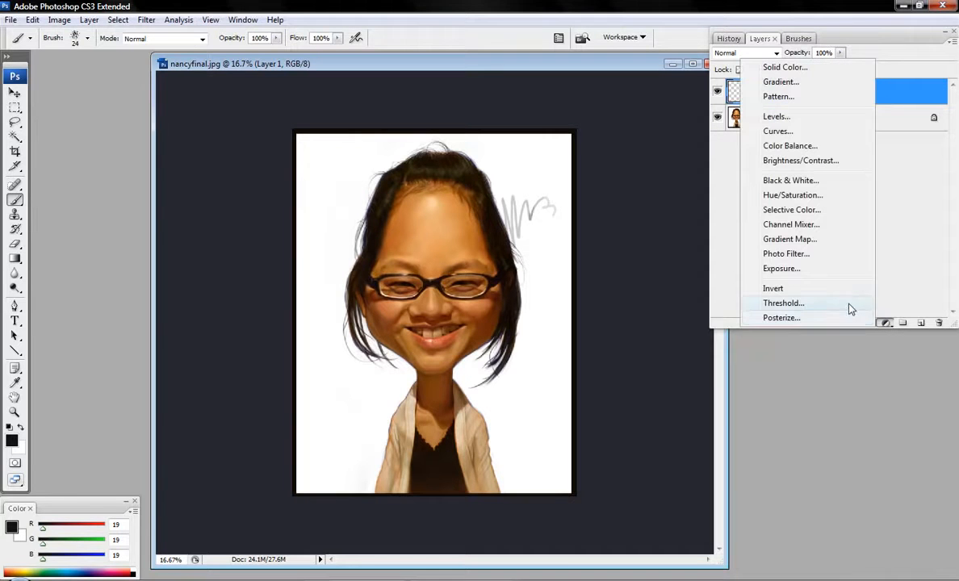
click(885, 322)
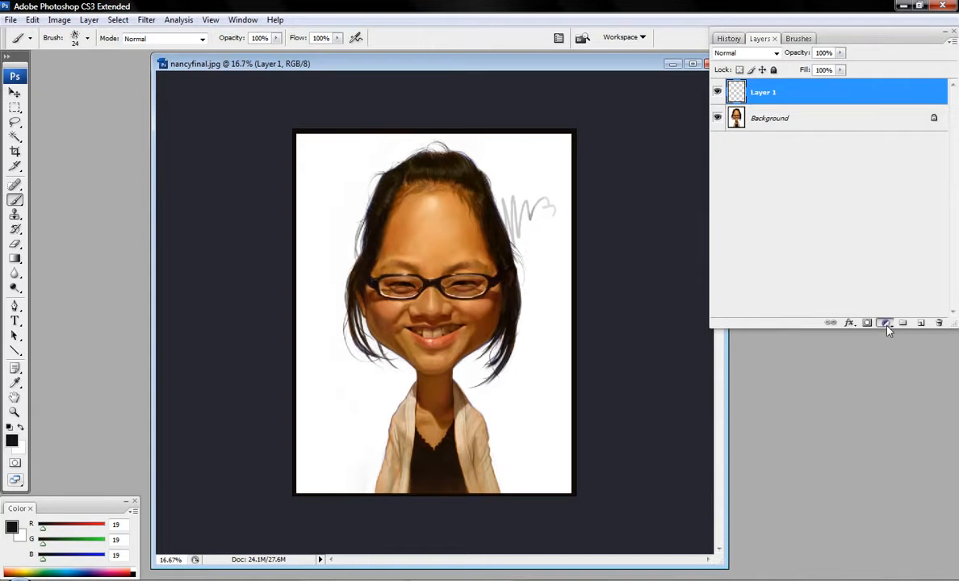
click(886, 325)
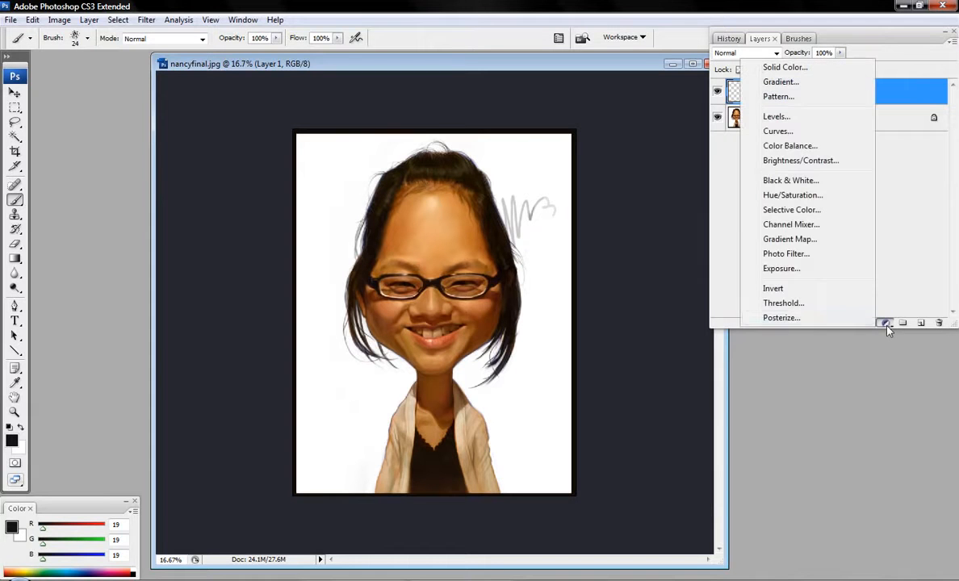
click(828, 200)
drag(326, 227, 239, 231)
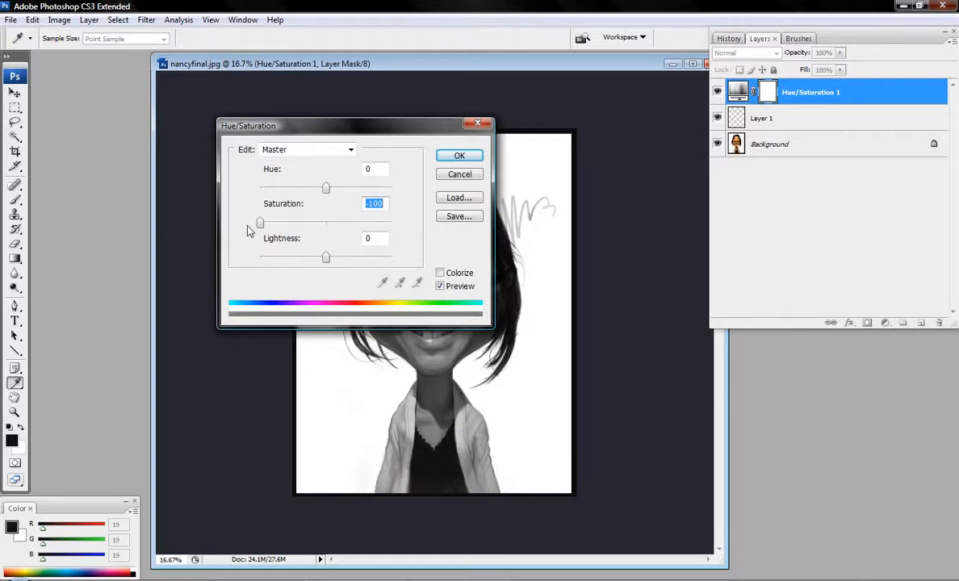
click(462, 157)
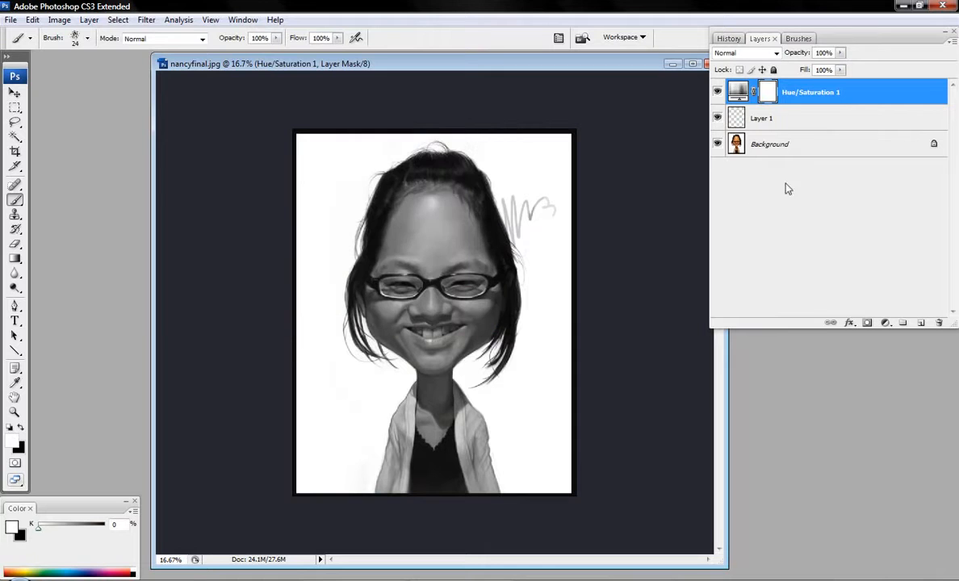
click(797, 119)
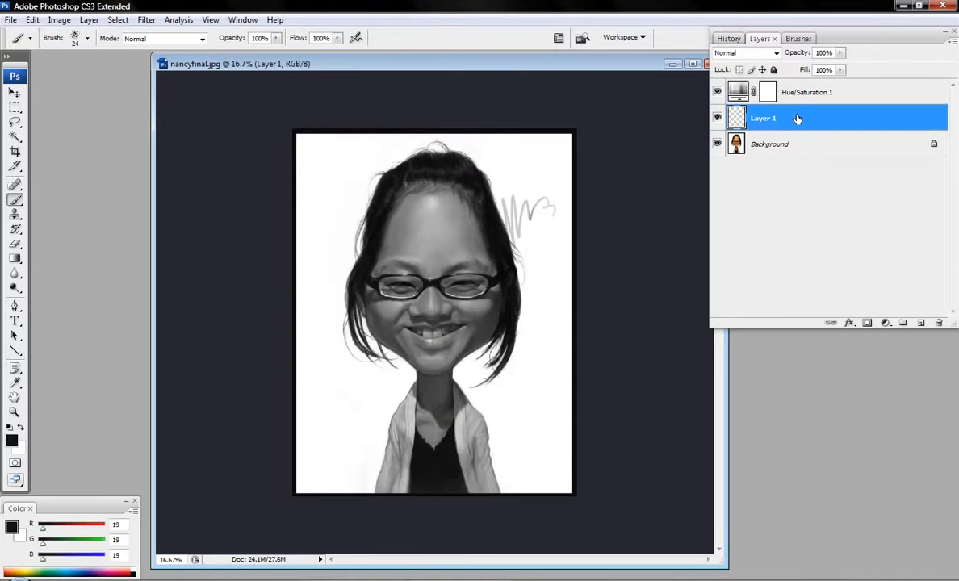
- Hide the Hue/Saturation layer and brush a dark scribble over the hair's edge plus a red looping scribble (R 240) on the opposite side
click(716, 92)
mouse_move(454, 194)
mouse_down()
mouse_move(481, 208)
mouse_move(522, 232)
mouse_move(545, 214)
mouse_up()
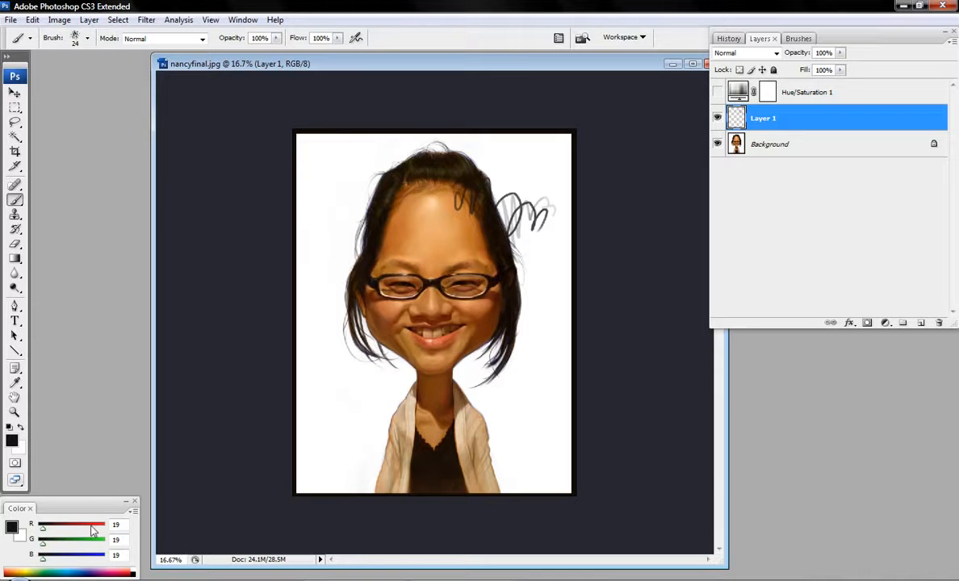
drag(43, 526, 101, 526)
mouse_move(359, 198)
mouse_down()
mouse_move(358, 171)
mouse_move(373, 155)
mouse_up()
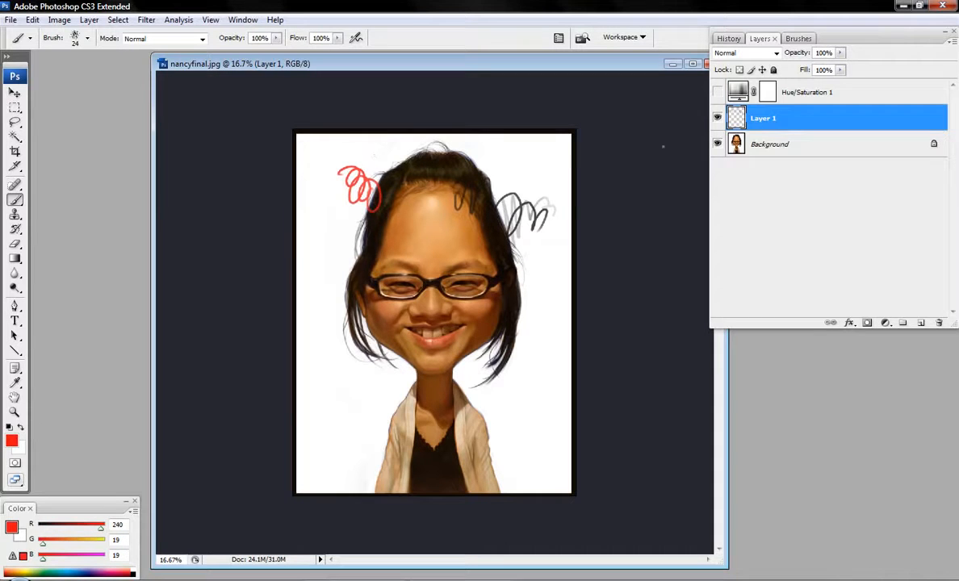
- Toggle the Hue/Saturation layer's visibility repeatedly to compare the portrait in greyscale and colour, leaving the layer hidden
click(717, 93)
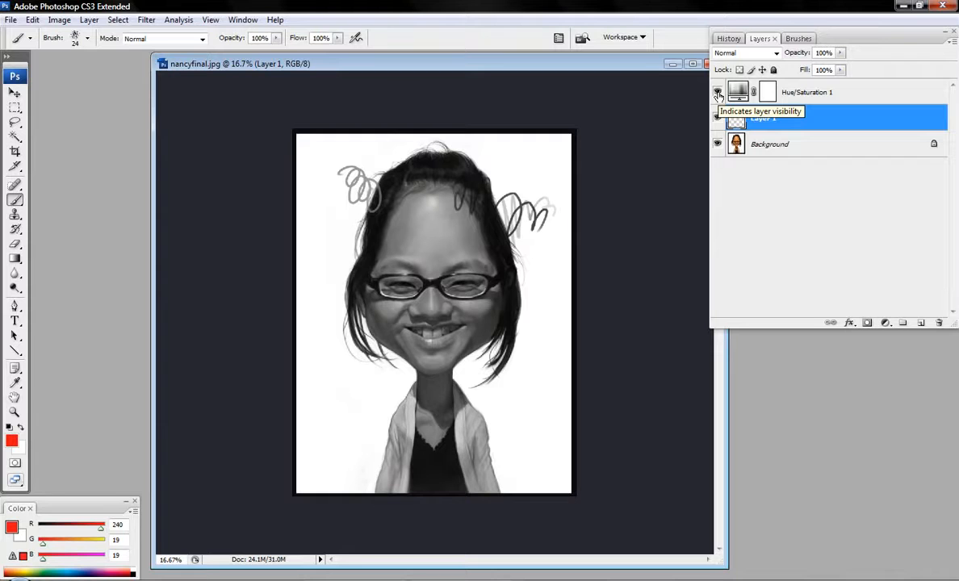
click(717, 93)
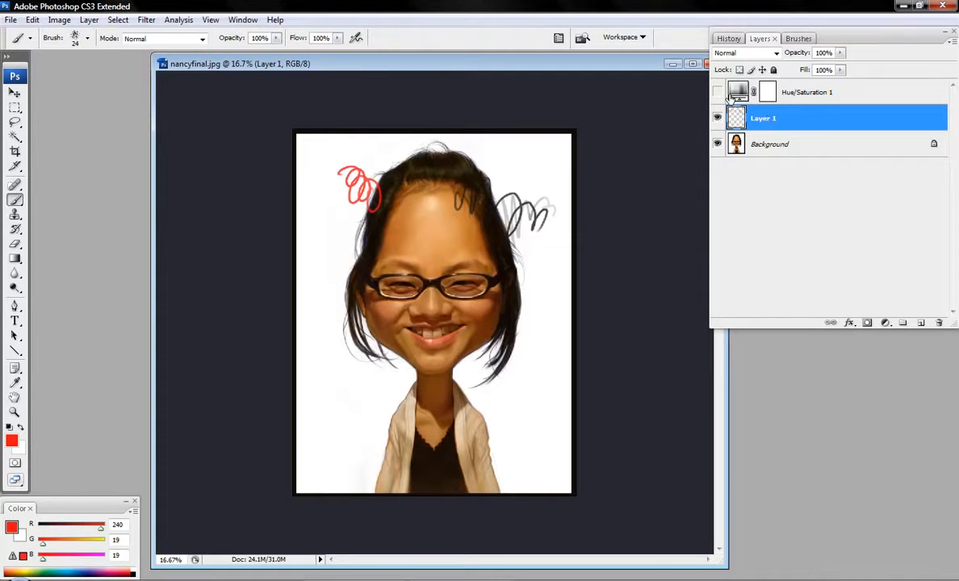
click(716, 92)
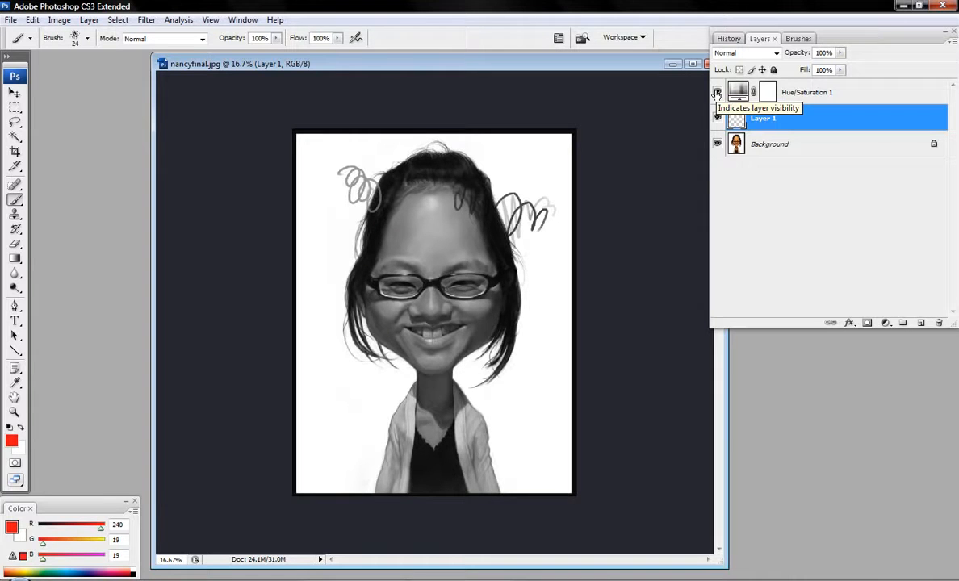
click(717, 93)
click(717, 93)
click(716, 93)
click(716, 93)
click(716, 93)
click(717, 93)
click(717, 92)
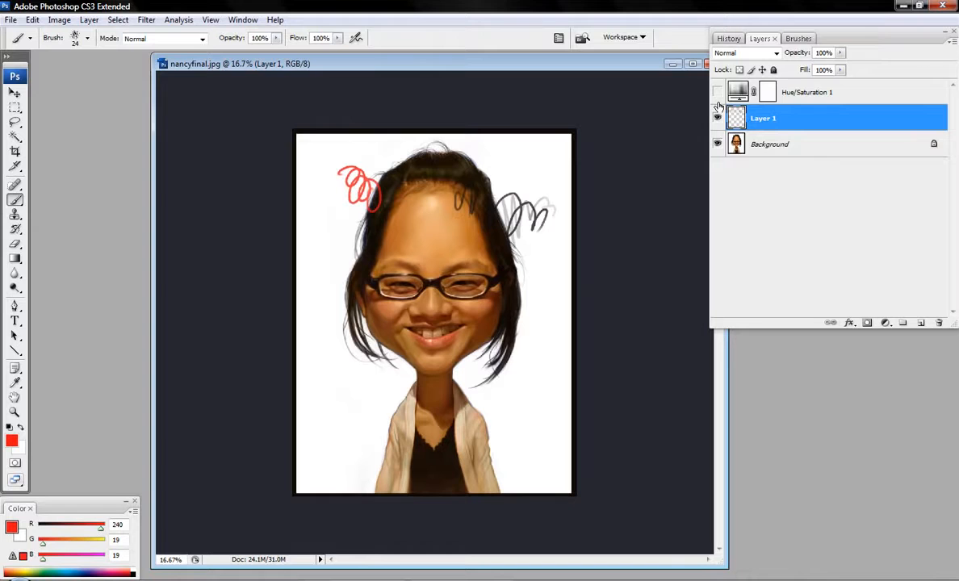
- Collapse the Layers panel and flip the canvas horizontally back and forth to check the portrait mirrored
double_click(759, 39)
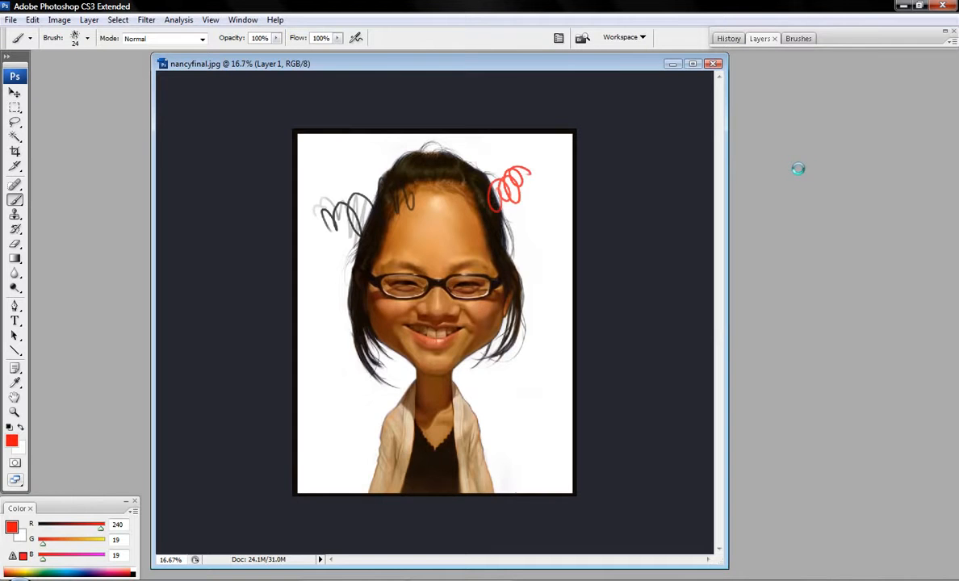
key(F2)
click(488, 222)
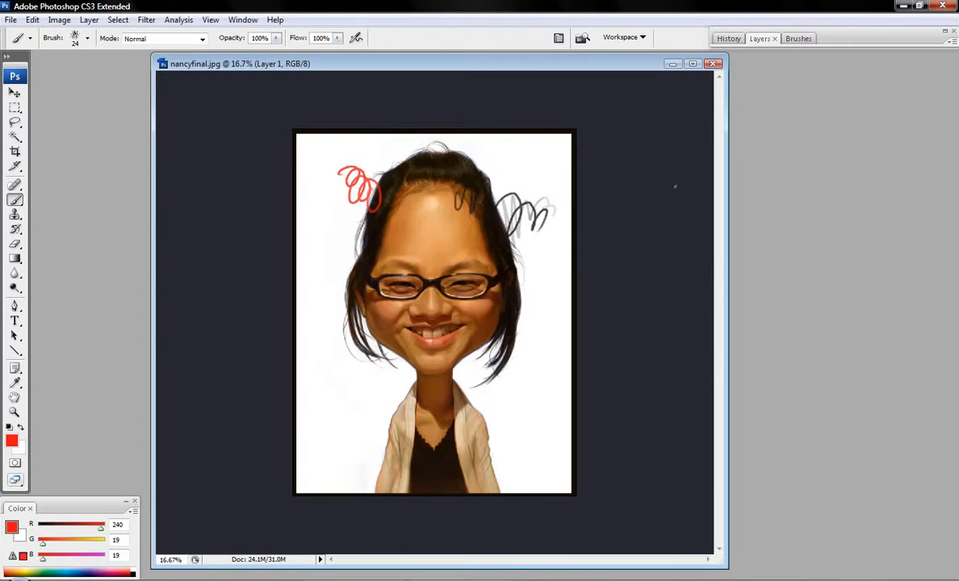
key(F2)
key(F2)
- Create an action named Flip Canvas Vertical in the Default Actions set with function key F3 and start recording it
click(244, 20)
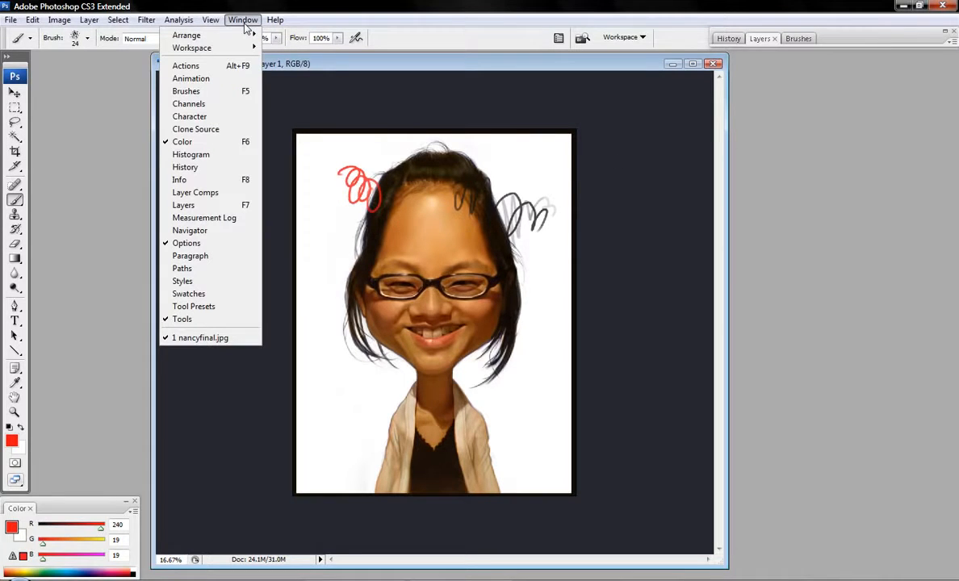
click(218, 65)
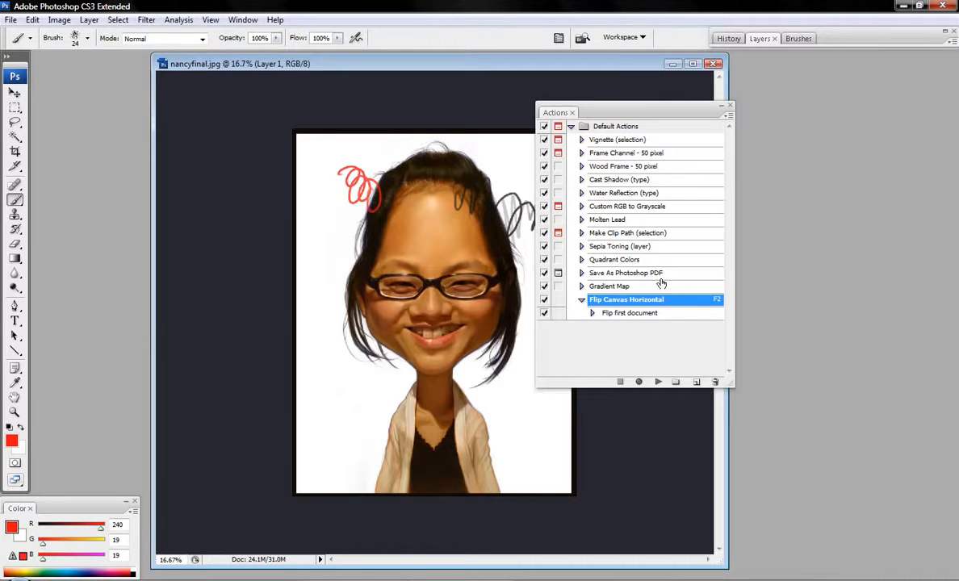
click(696, 384)
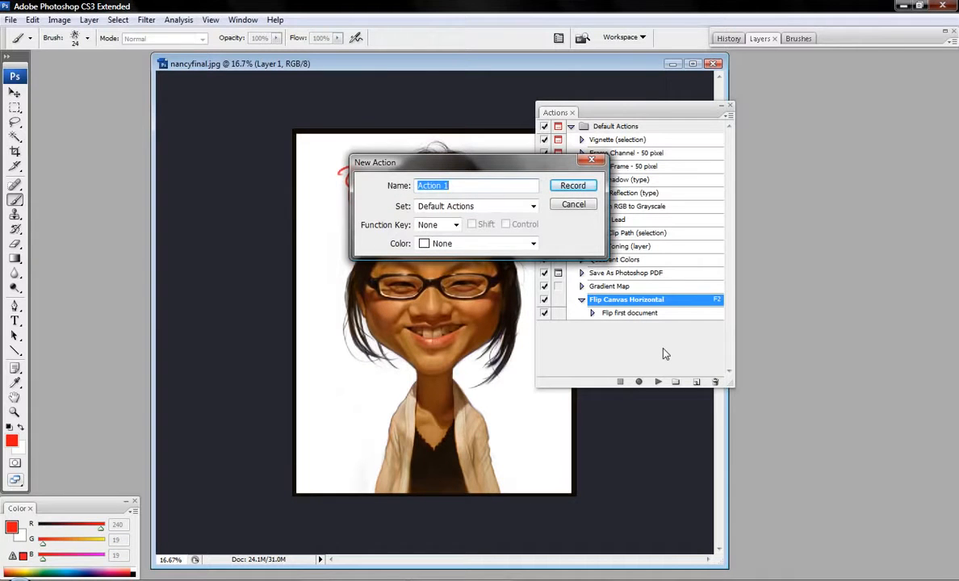
text(Flip Canvas Vertical)
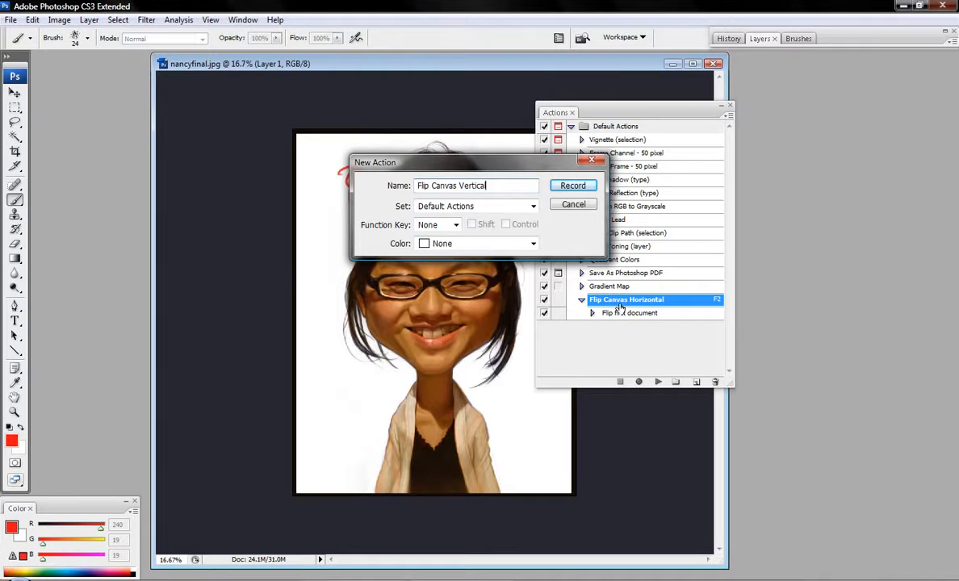
click(456, 225)
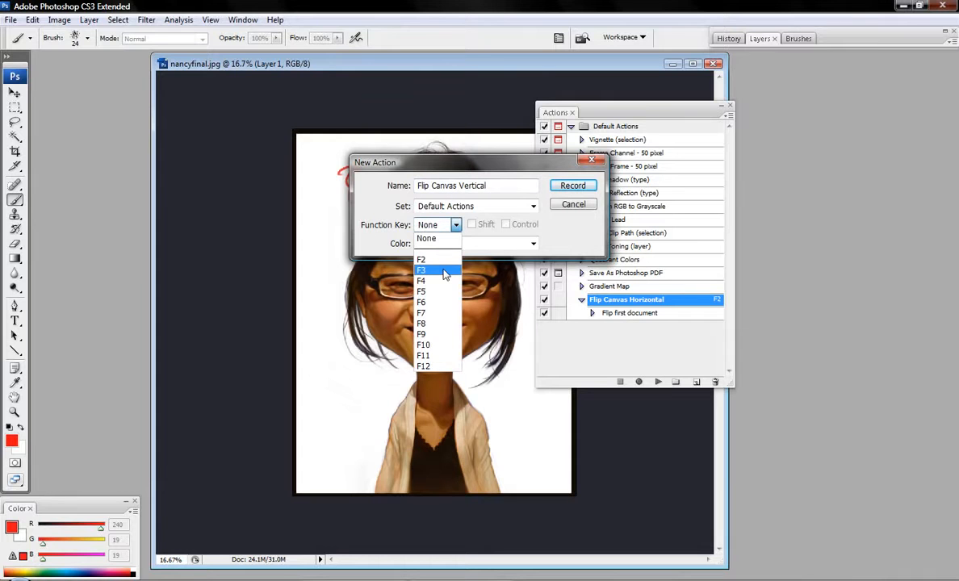
click(444, 271)
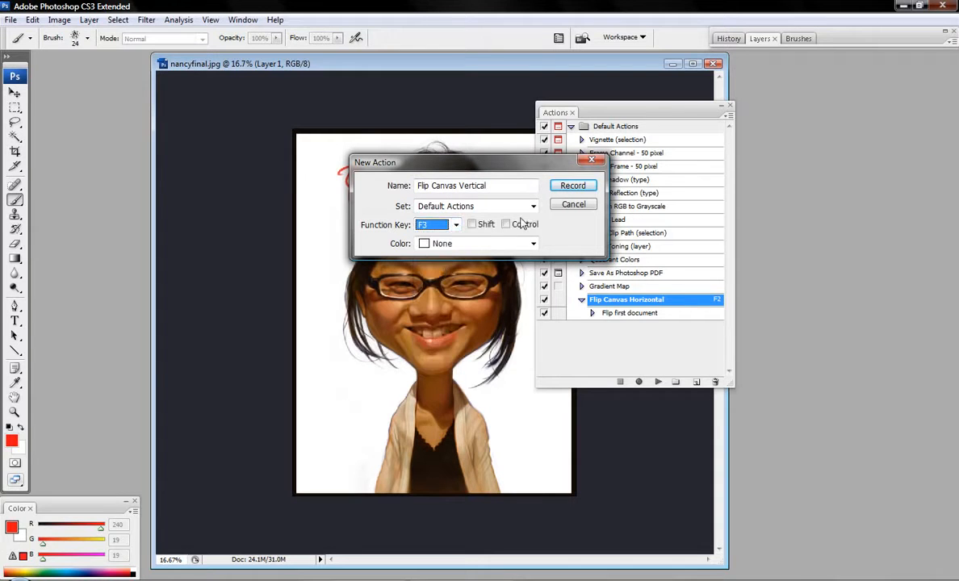
click(567, 188)
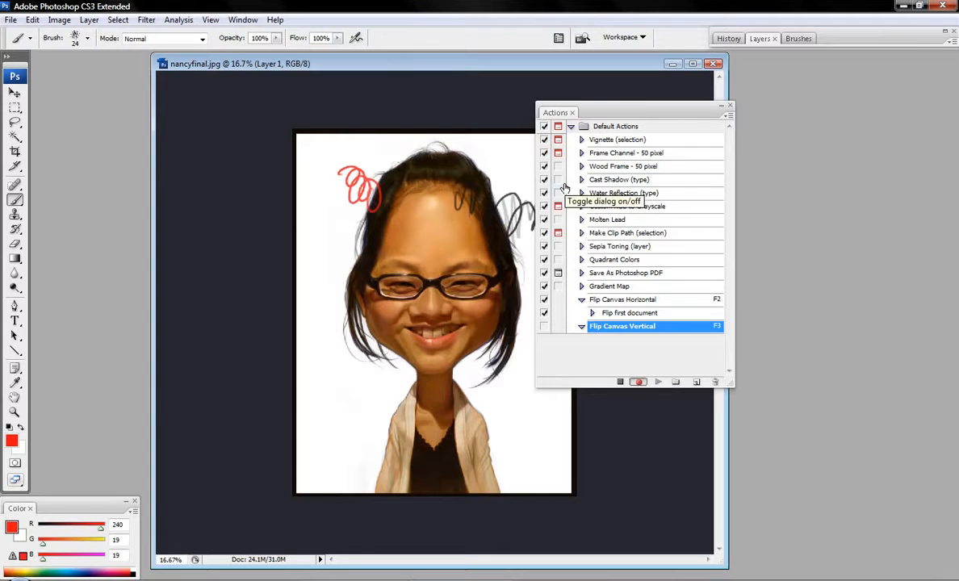
- Record a vertical canvas flip into the new action and stop the recording
click(59, 20)
mouse_move(85, 154)
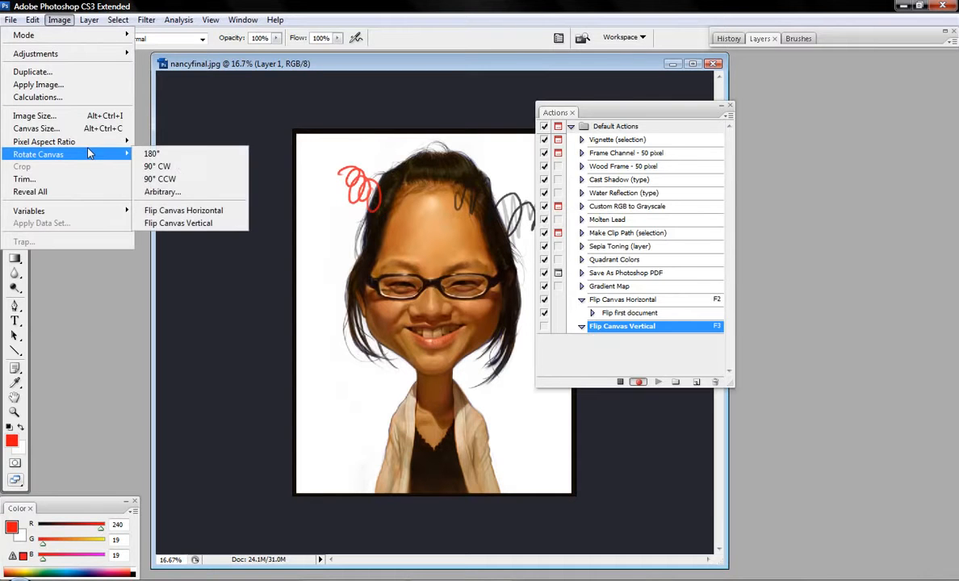
click(215, 225)
click(620, 381)
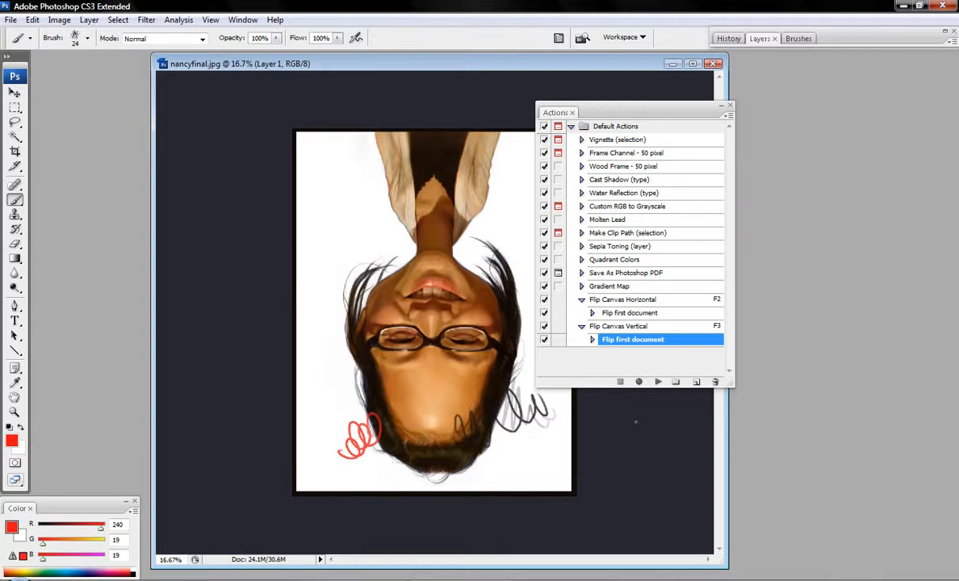
- Play the vertical and horizontal flip actions back and forth until the portrait is in its original orientation, and close the Actions panel
drag(640, 120, 840, 144)
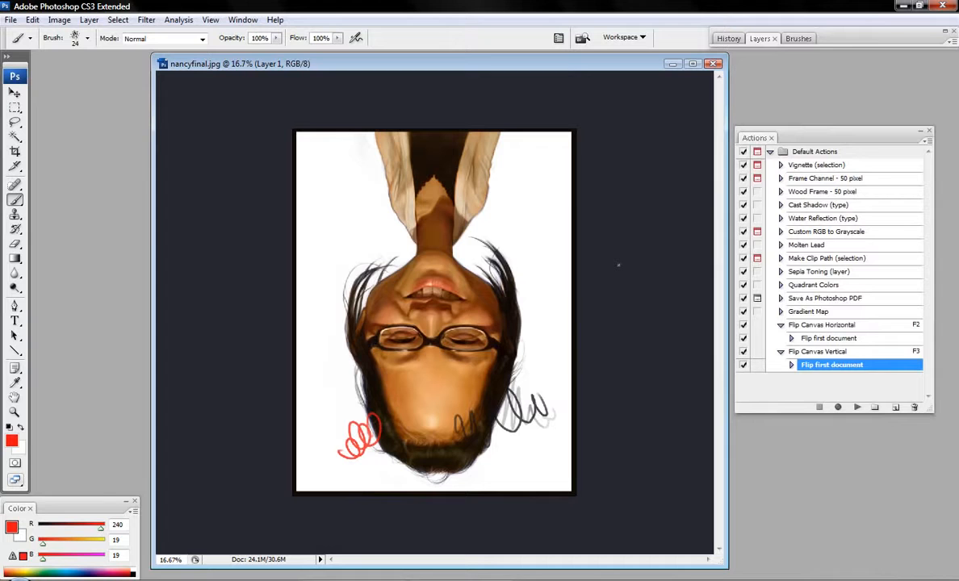
key(F3)
key(F3)
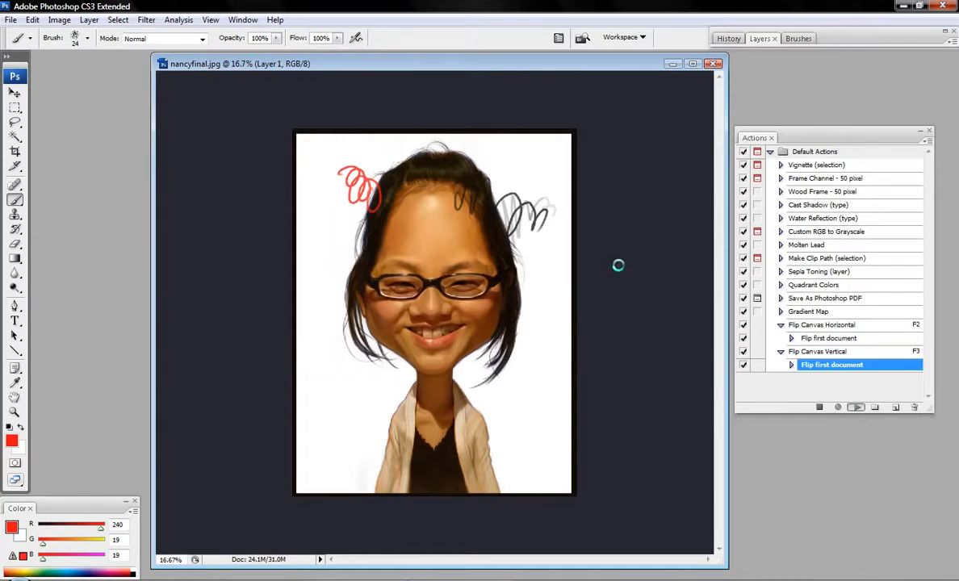
key(F3)
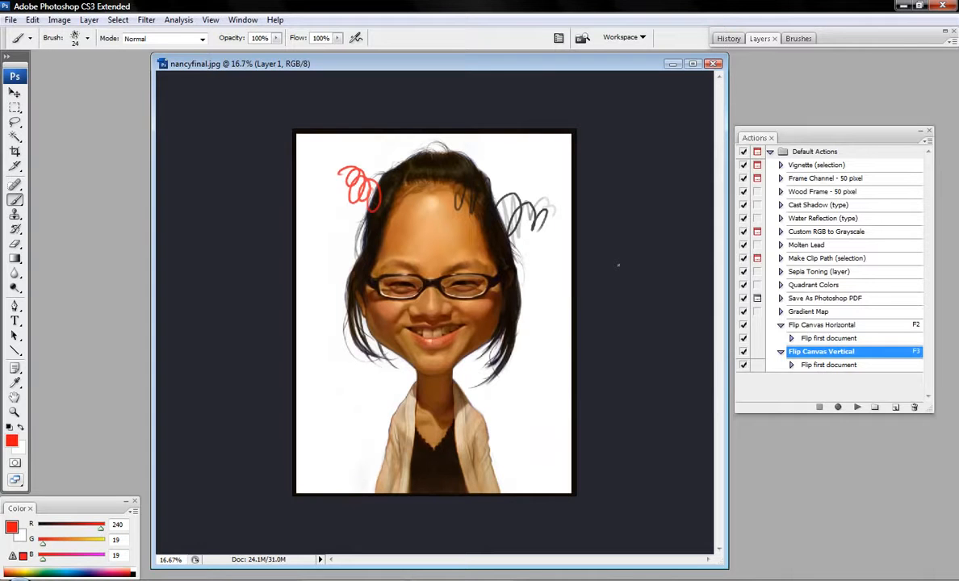
key(F2)
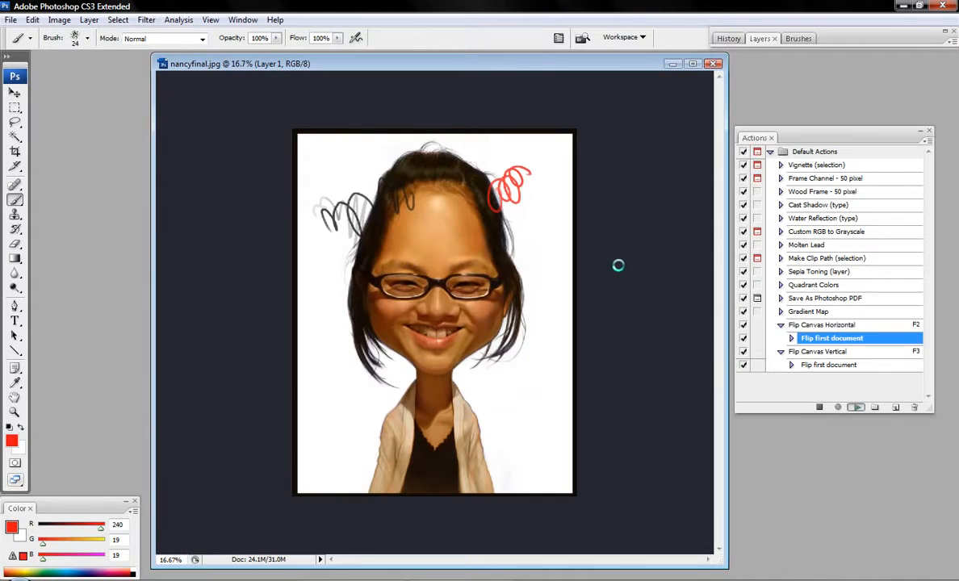
click(928, 130)
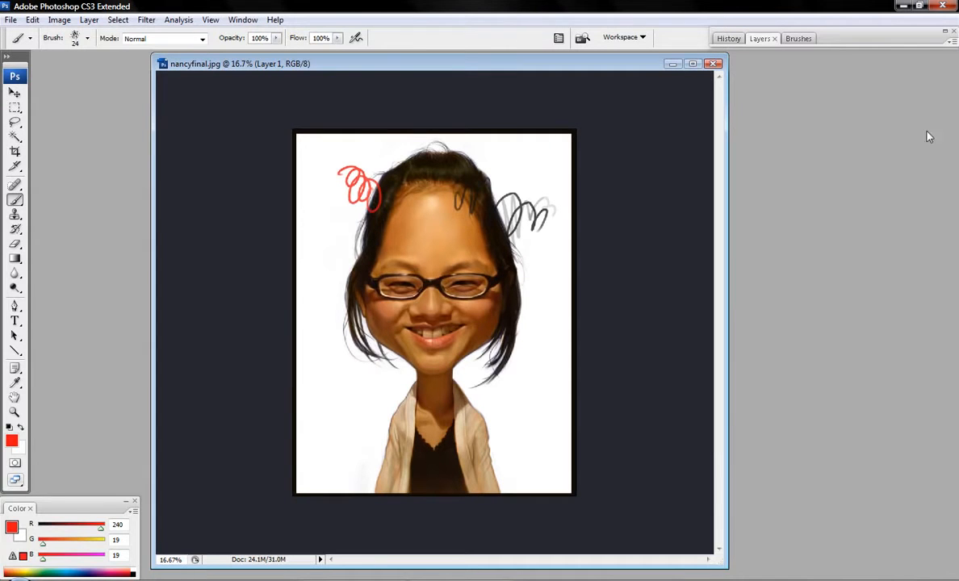
click(767, 41)
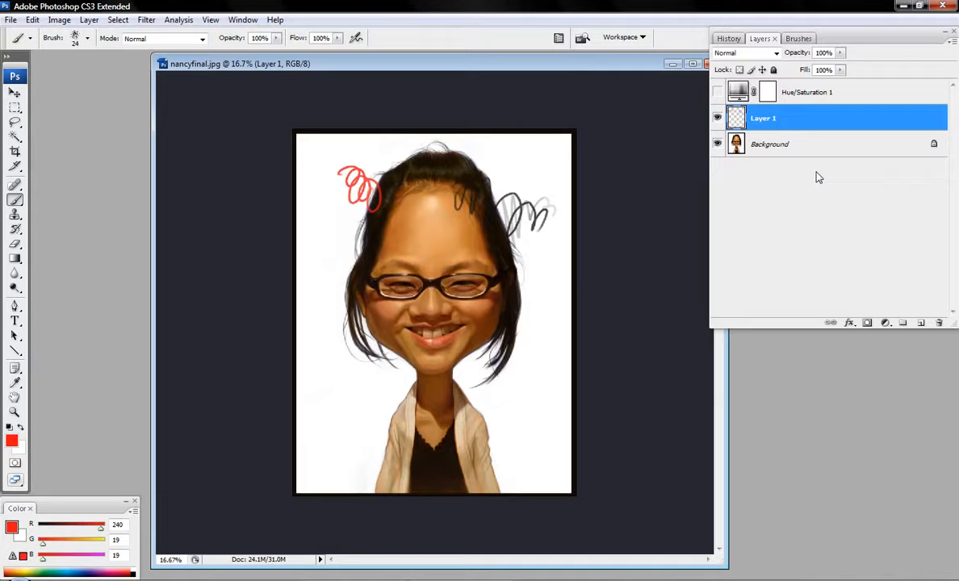
click(759, 39)
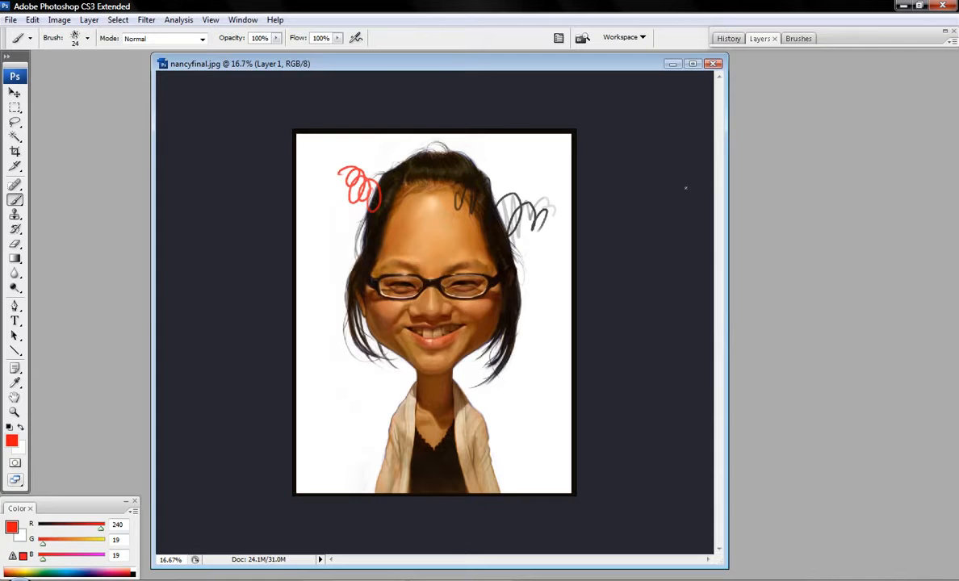
- Switch to full screen mode with menu bar and brush a red zigzag on the white margin beside the hair
key(f)
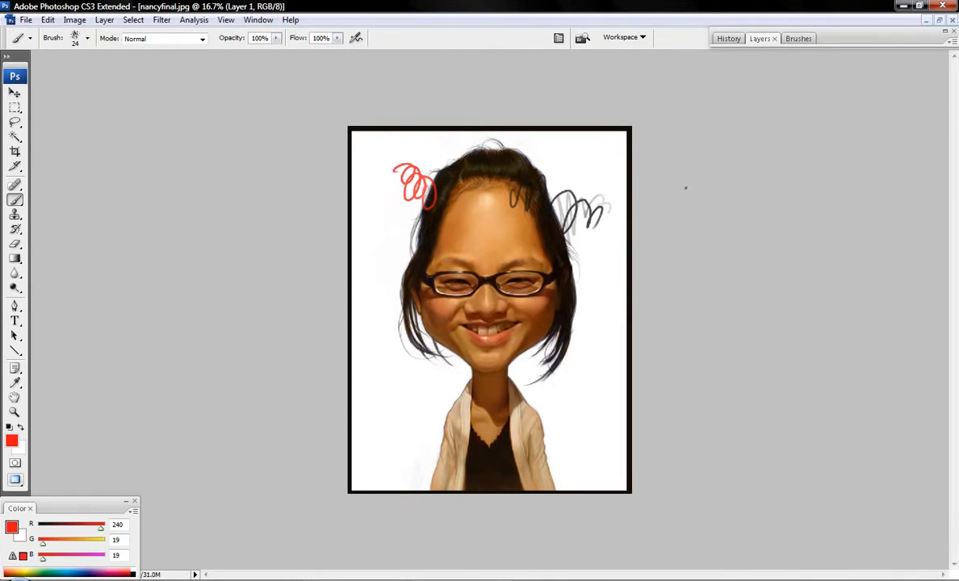
key(f)
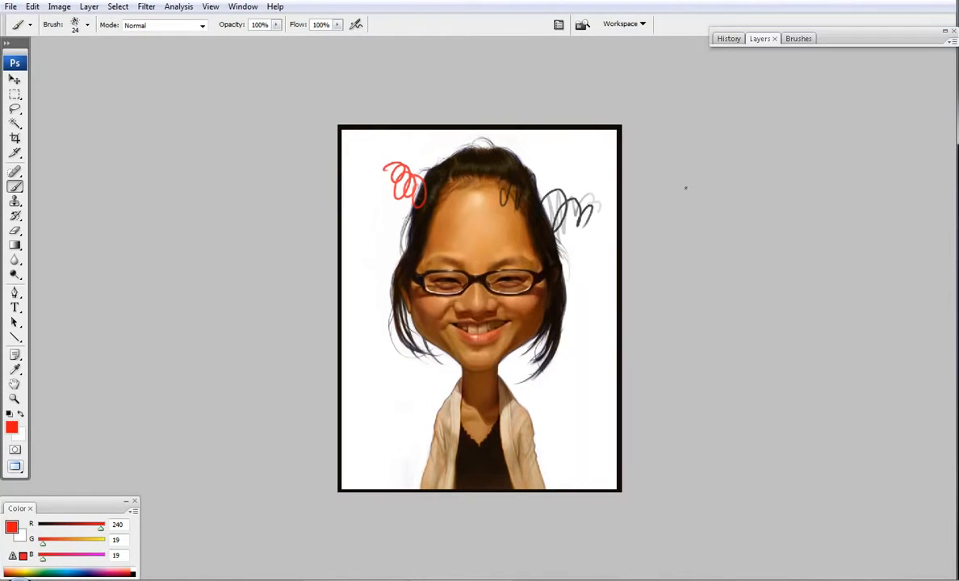
mouse_move(540, 205)
mouse_down()
mouse_move(474, 240)
mouse_move(593, 186)
mouse_move(595, 211)
mouse_move(462, 153)
mouse_move(333, 166)
mouse_move(275, 188)
mouse_move(547, 205)
mouse_move(526, 196)
mouse_up()
key(ctrl+alt+0)
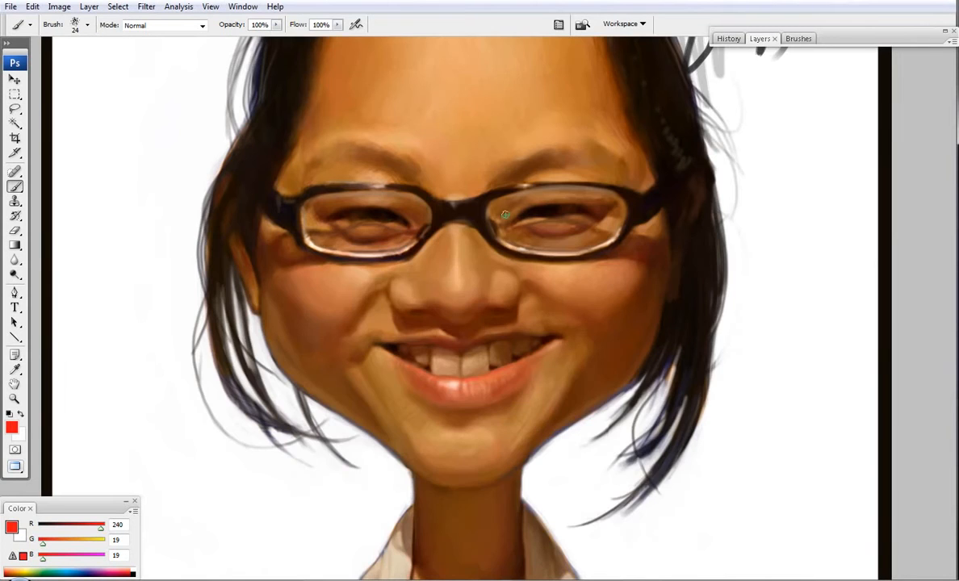
key(ctrl+plus)
mouse_move(235, 268)
mouse_down()
mouse_move(374, 320)
mouse_move(463, 322)
mouse_up()
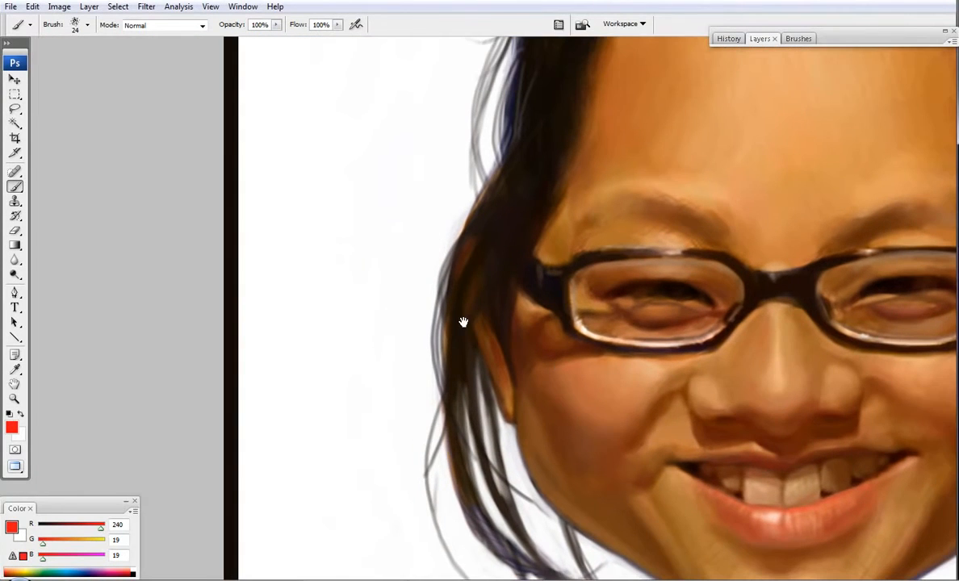
drag(285, 233, 357, 322)
mouse_move(321, 114)
mouse_down()
mouse_move(321, 200)
mouse_move(332, 124)
mouse_move(478, 200)
mouse_move(448, 233)
mouse_up()
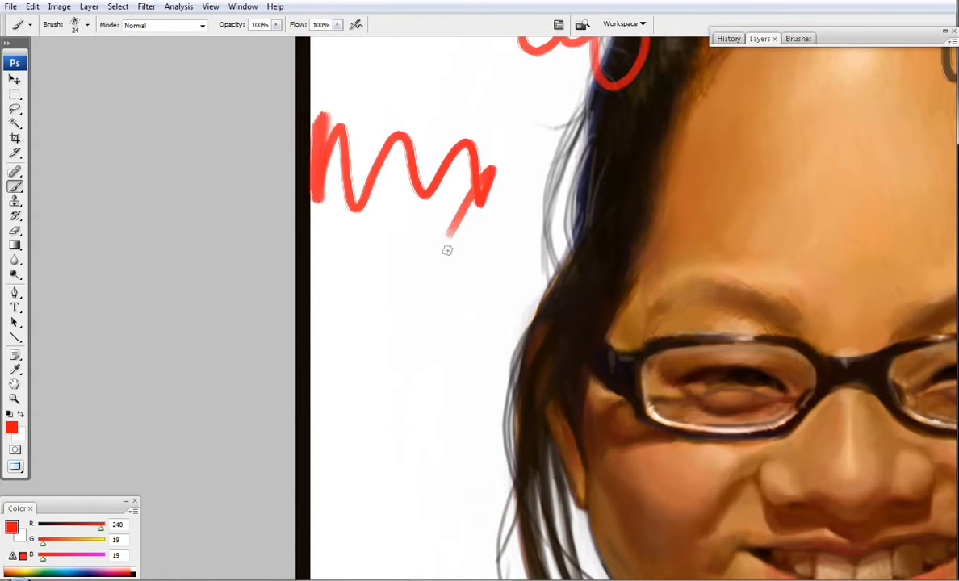
- Cycle through the screen modes back to full screen with menu bar, comparing how far the canvas can be panned
key(f)
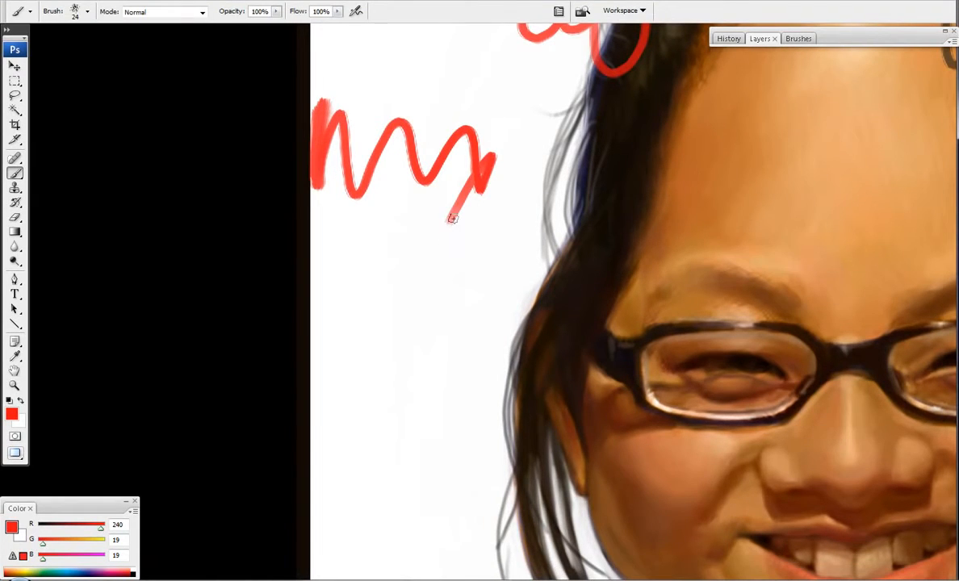
key(f)
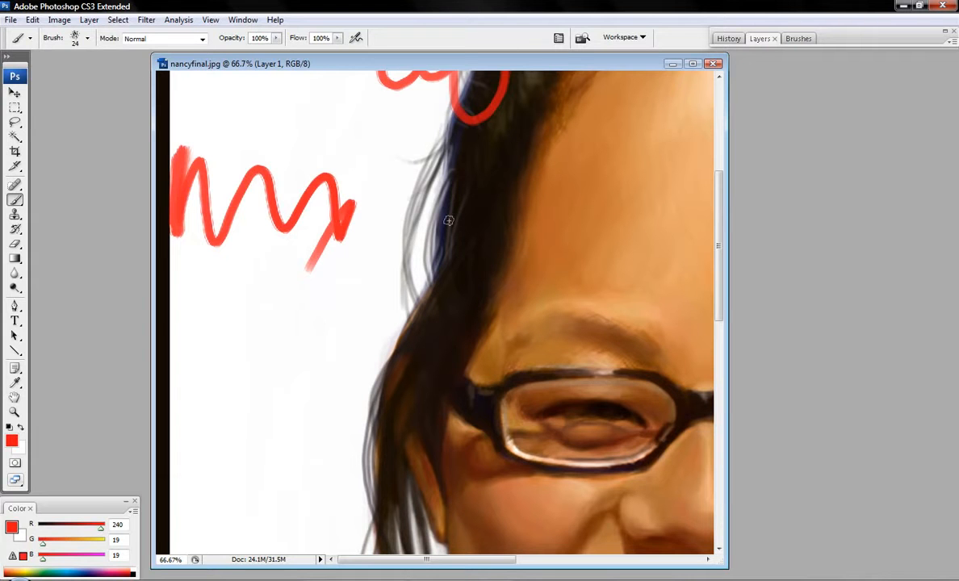
key(f)
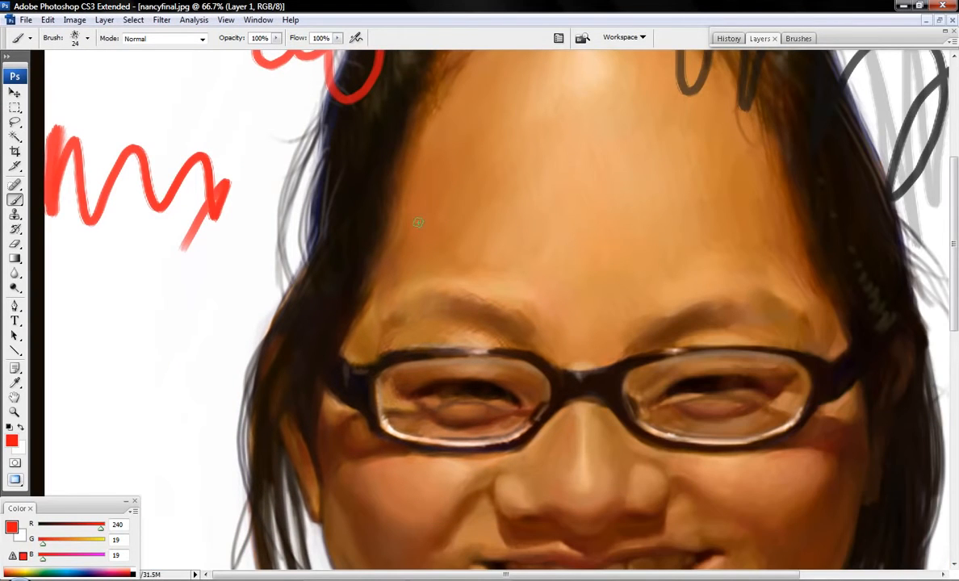
drag(309, 244, 493, 265)
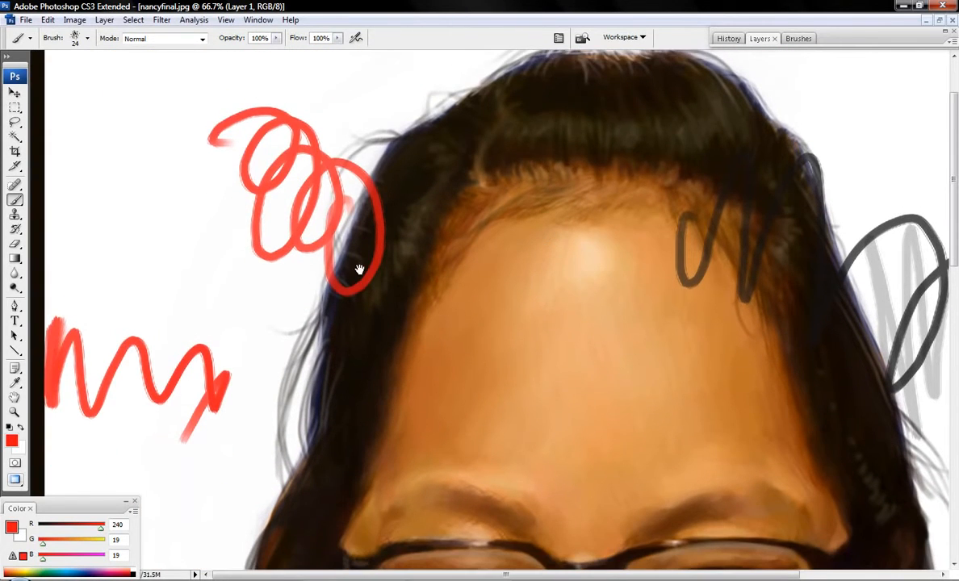
key(f)
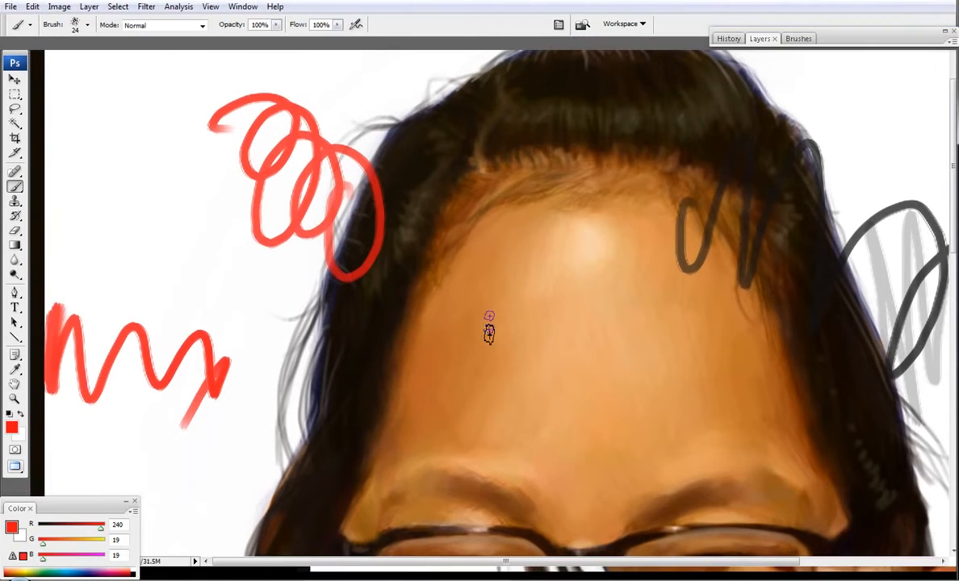
drag(285, 231, 655, 226)
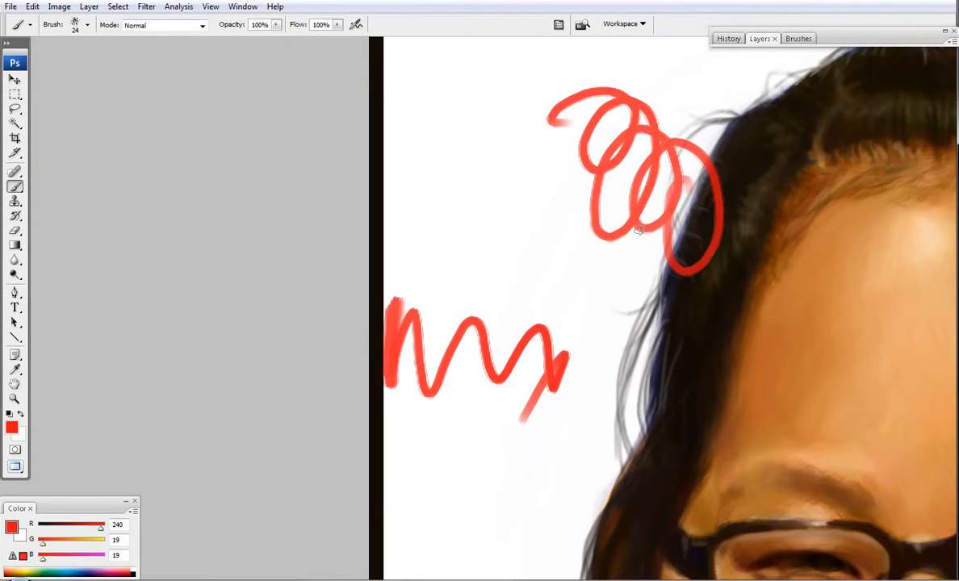
- Pan across the canvas in full screen mode, return to the standard screen mode and bring the whole portrait into view
key(f)
drag(564, 267, 201, 230)
drag(896, 218, 406, 267)
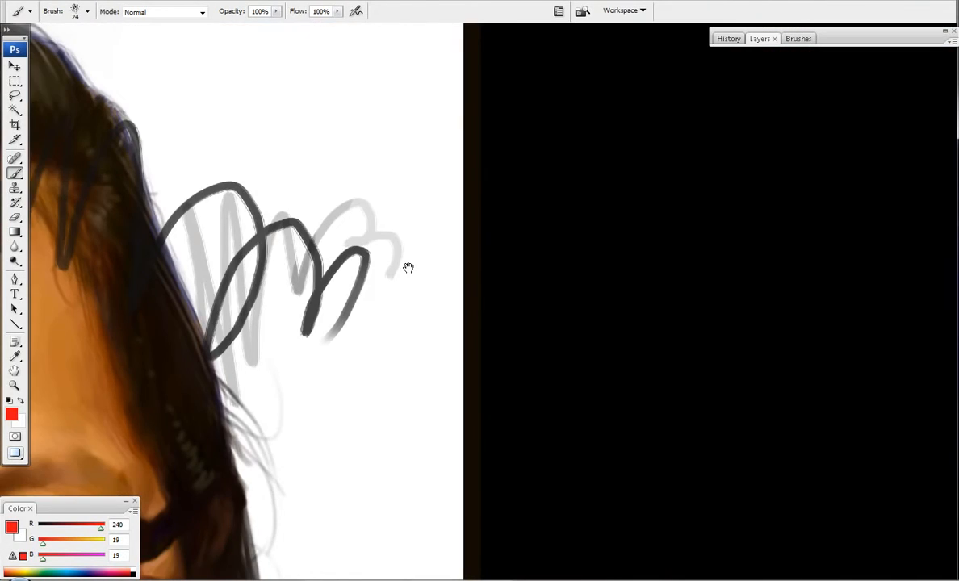
drag(513, 294, 643, 235)
key(f)
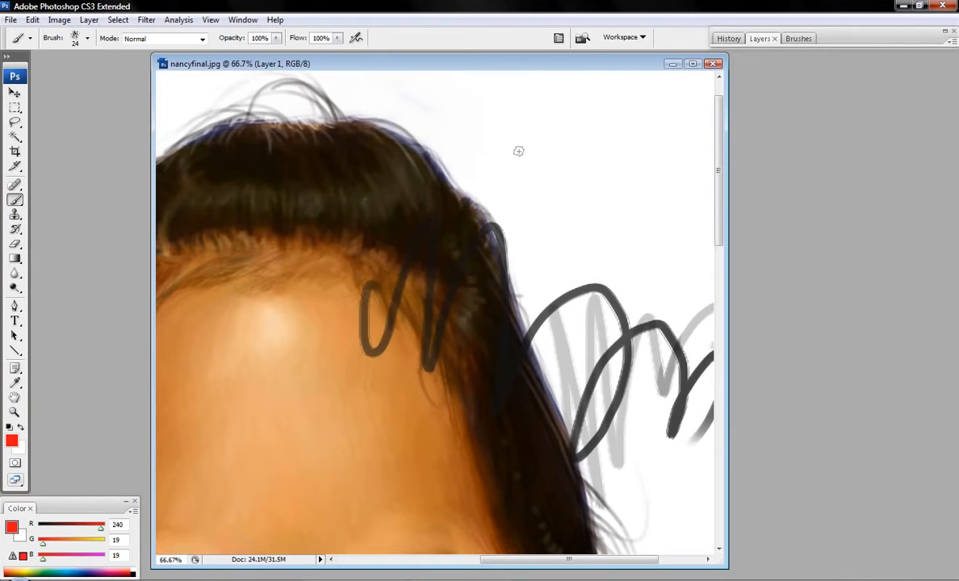
scroll(518, 152, down, 10)
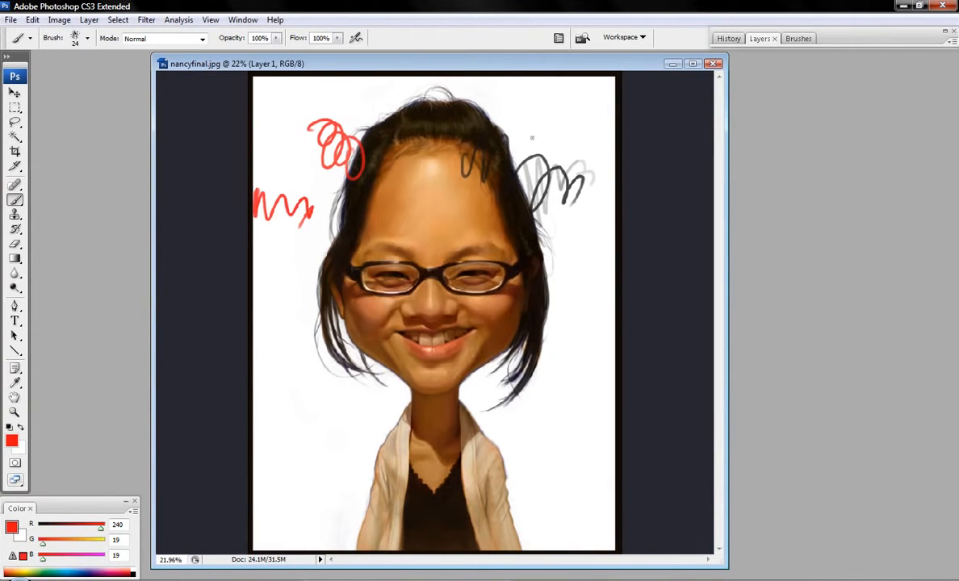
- Open a second window of nancyfinal.jpg, place it beside the main window and zoom it out to 7.78%
drag(493, 63, 397, 62)
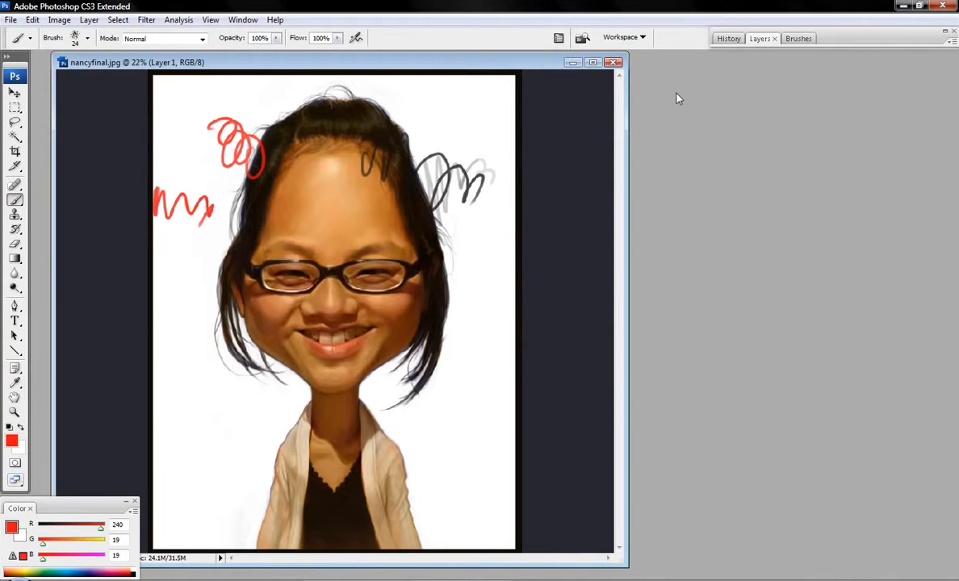
click(243, 19)
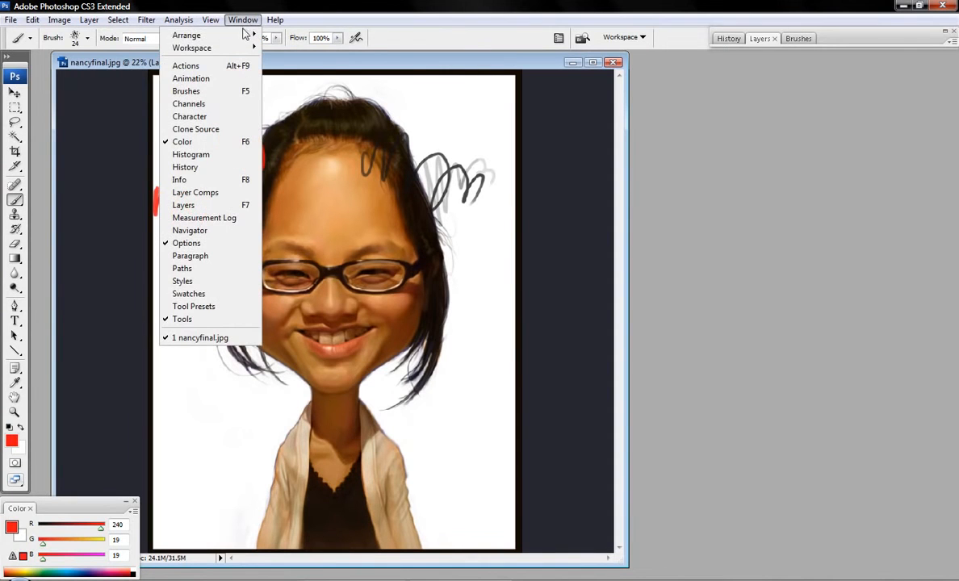
mouse_move(248, 35)
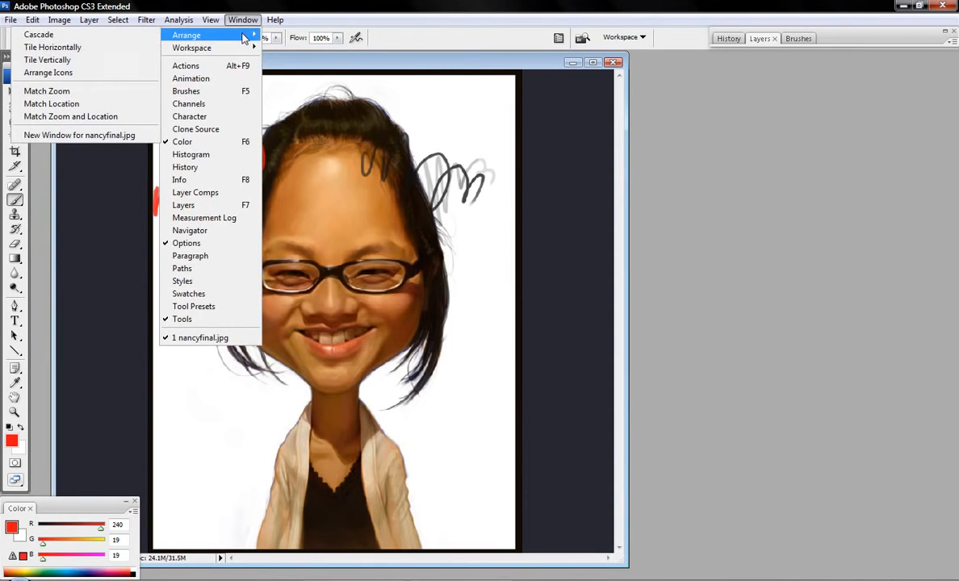
click(102, 141)
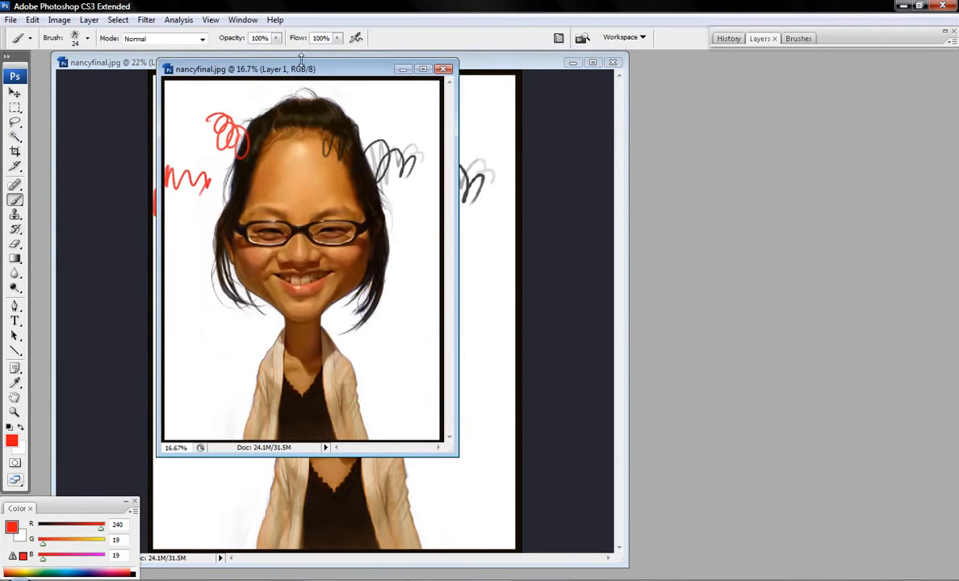
drag(308, 69, 807, 270)
scroll(799, 198, down, 8)
- Brush a red squiggle on the white margin beside the hair at eye level in the larger portrait window
click(468, 63)
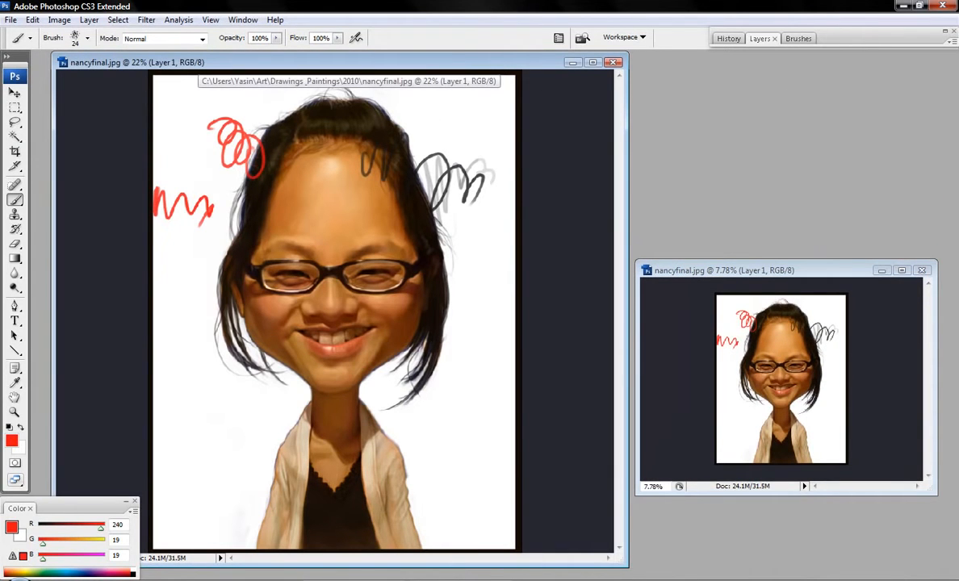
mouse_move(449, 230)
mouse_down()
mouse_move(486, 242)
mouse_move(487, 277)
mouse_move(452, 291)
mouse_move(464, 324)
mouse_up()
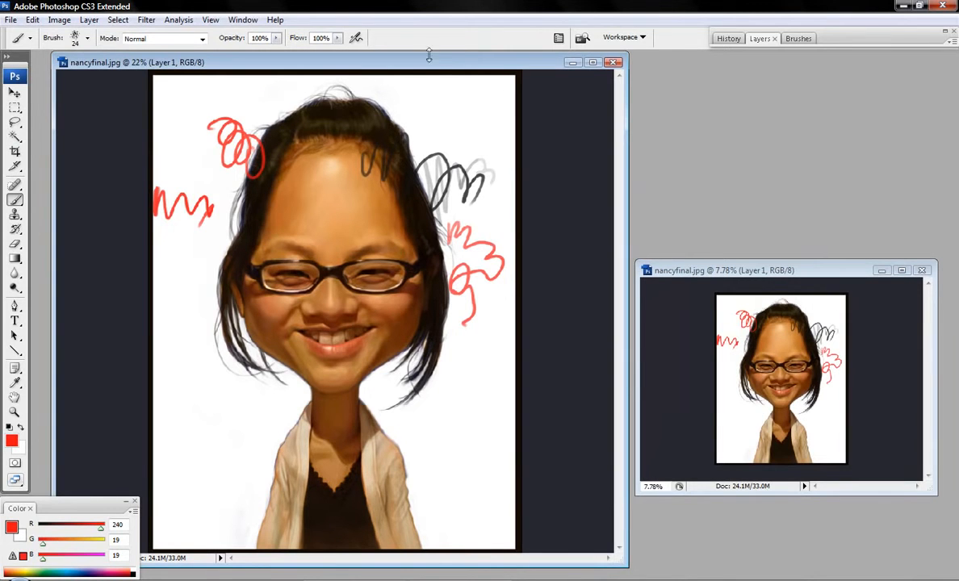
drag(434, 62, 431, 63)
- Paint red over both eyes and the mouth at 100% zoom, comparing the strokes with the small overview window
key(ctrl+plus)
key(ctrl+plus)
key(ctrl+plus)
key(ctrl+plus)
key(ctrl+plus)
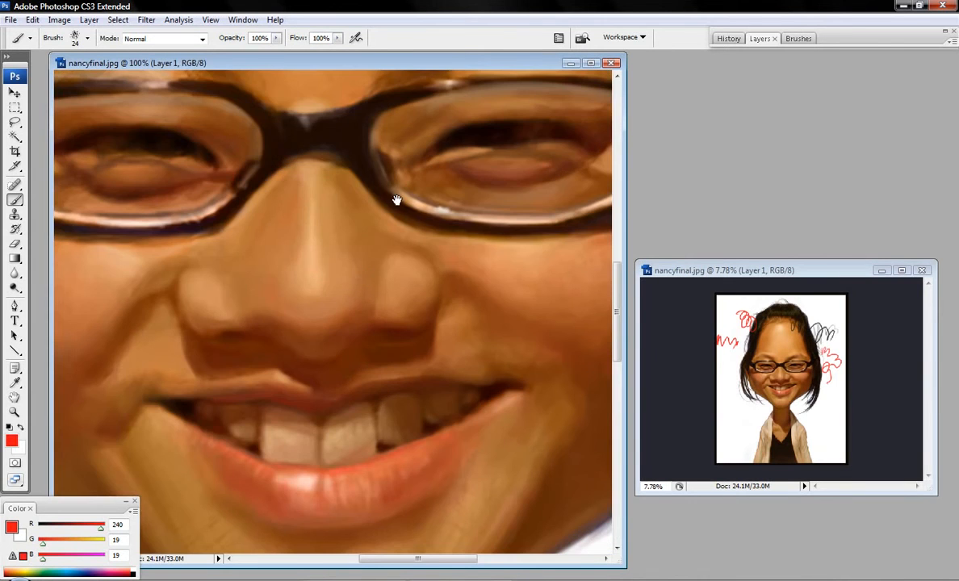
drag(396, 199, 322, 293)
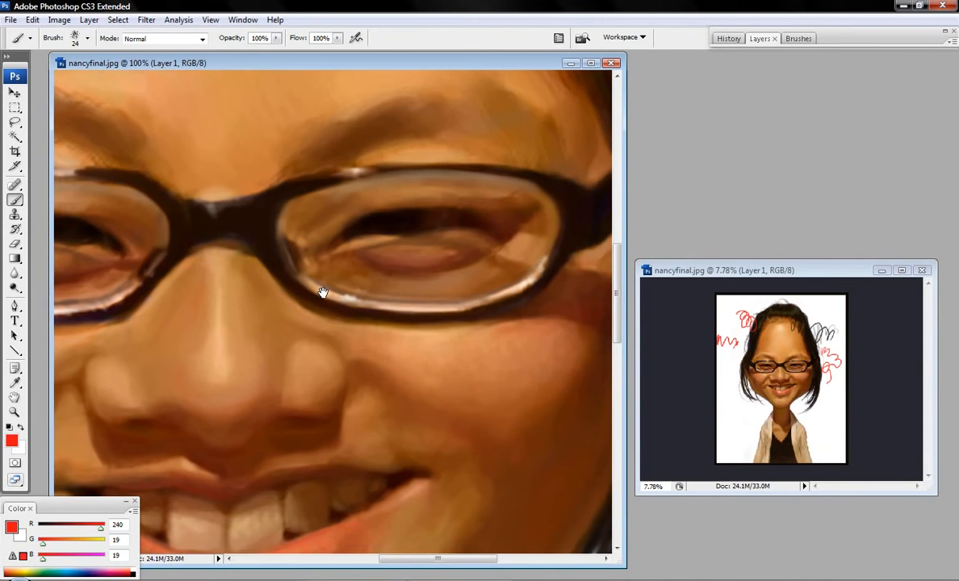
click(391, 222)
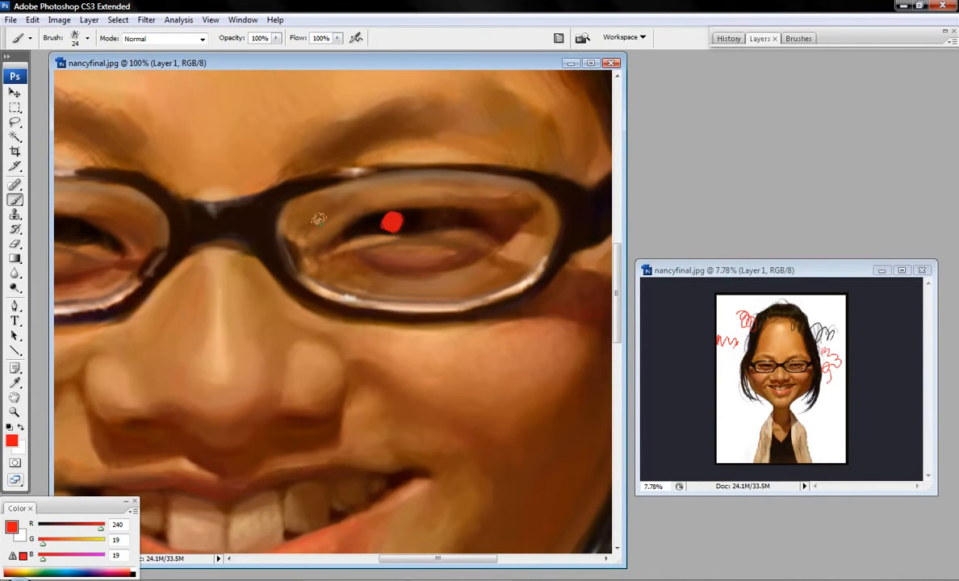
drag(353, 229, 466, 206)
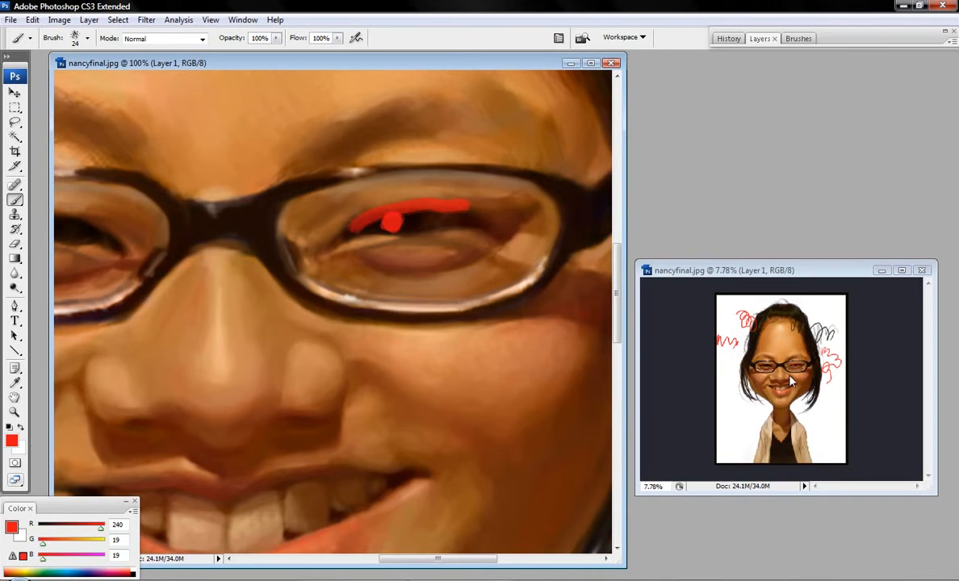
drag(422, 202, 510, 234)
mouse_move(436, 209)
mouse_down()
mouse_move(505, 235)
mouse_move(388, 203)
mouse_move(427, 203)
mouse_move(339, 216)
mouse_move(361, 232)
mouse_move(333, 244)
mouse_move(411, 203)
mouse_up()
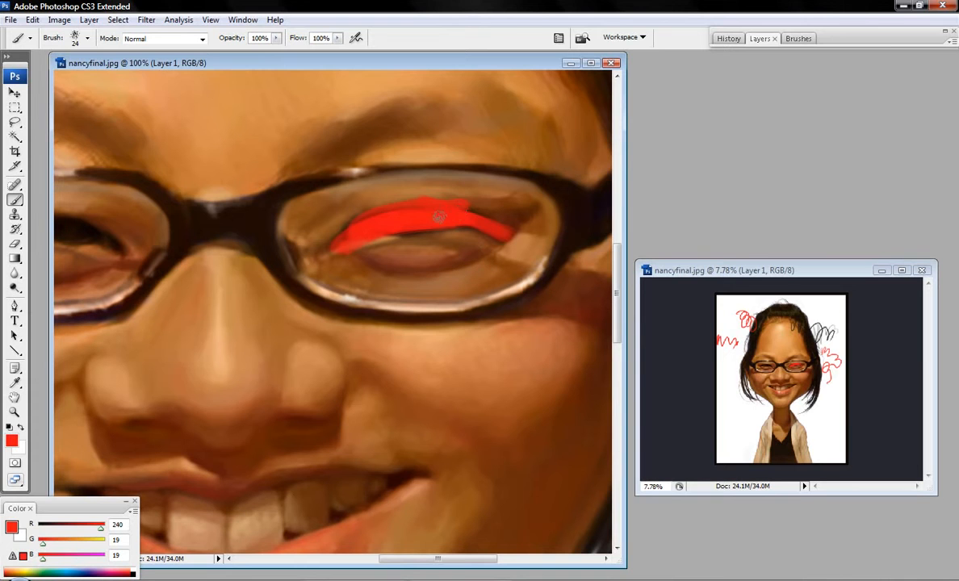
click(767, 365)
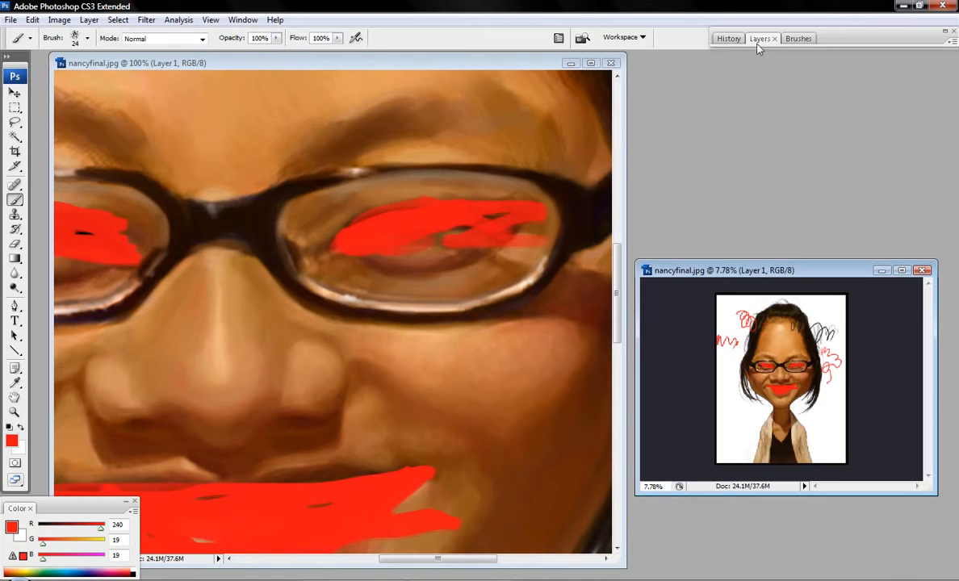
- Close the second, smaller portrait window and hide Layer 1 with the red scribbles
click(922, 270)
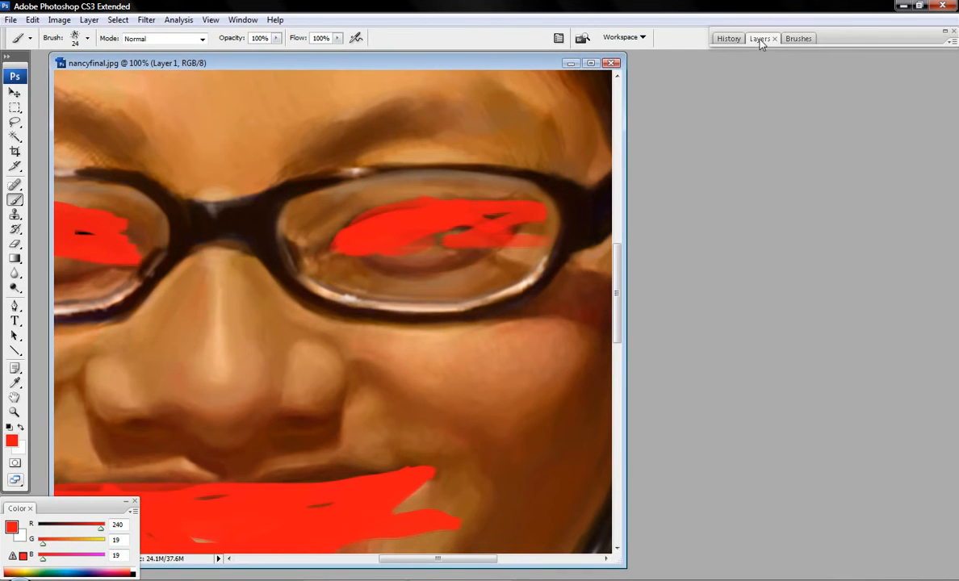
click(759, 39)
click(718, 118)
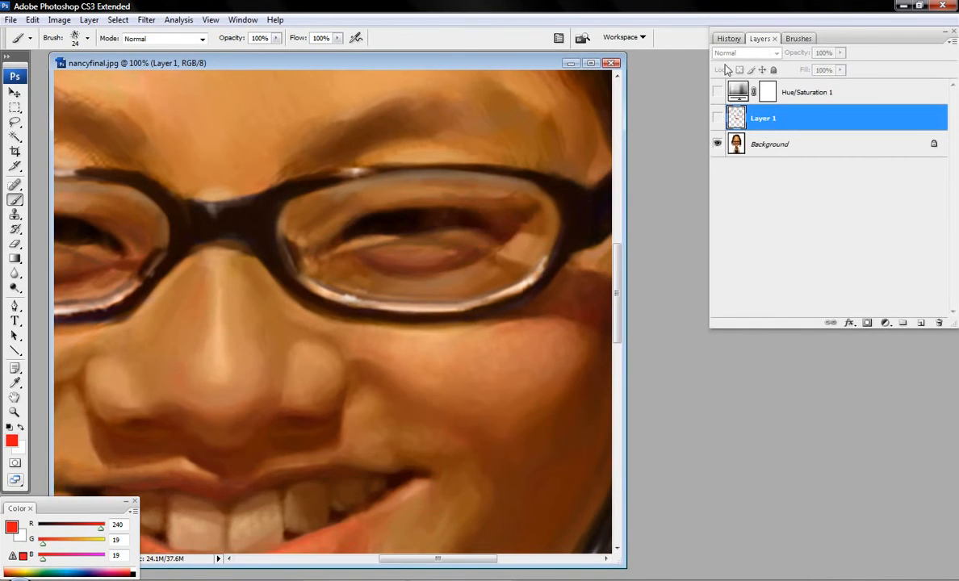
click(759, 39)
- Maximize the document window and zoom the portrait out to 25%
double_click(498, 63)
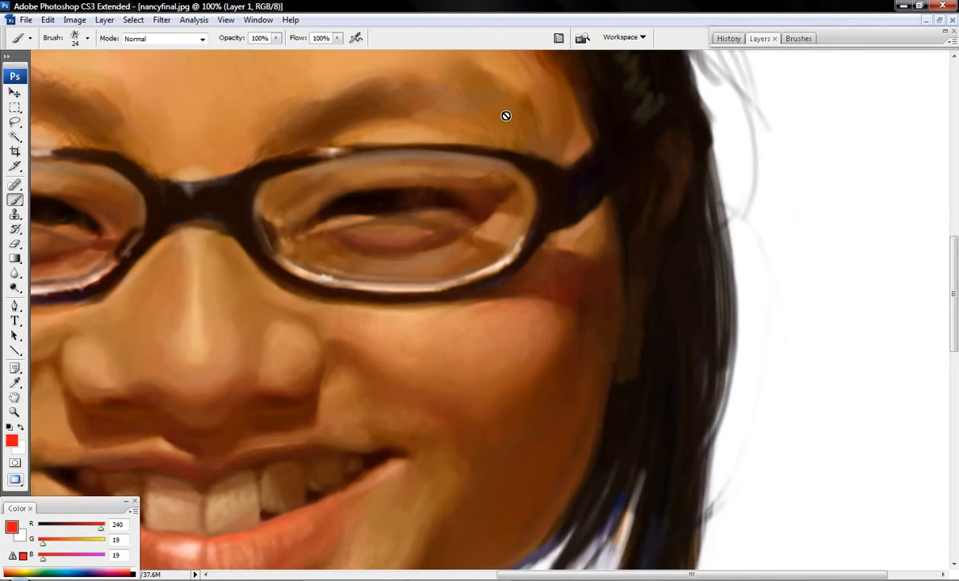
drag(325, 208, 487, 268)
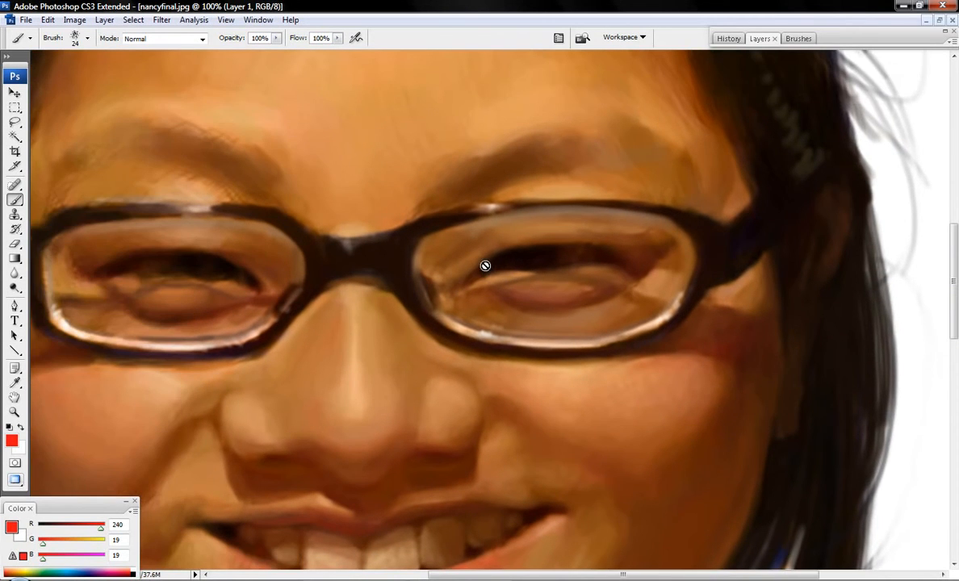
key(ctrl+minus)
key(ctrl+minus)
key(ctrl+minus)
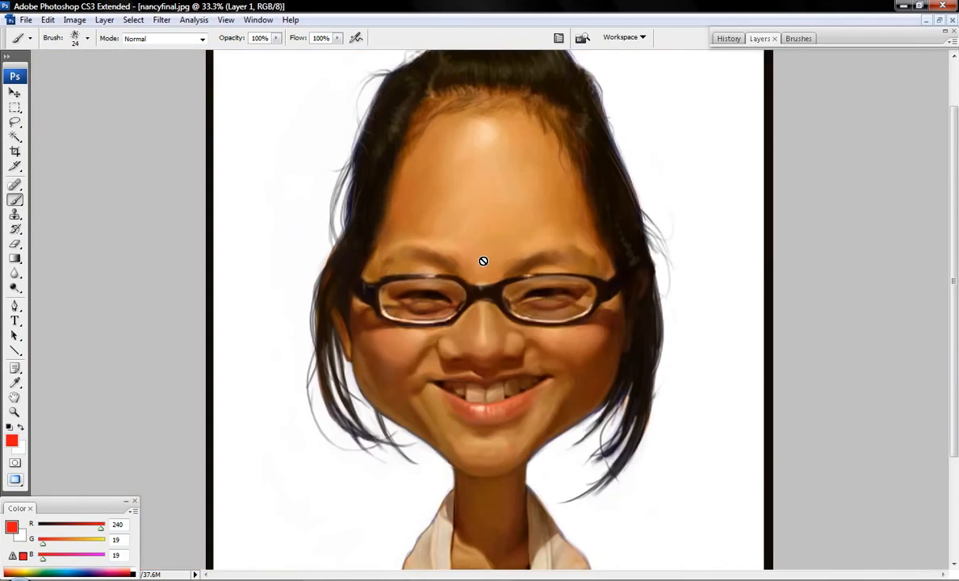
key(ctrl+minus)
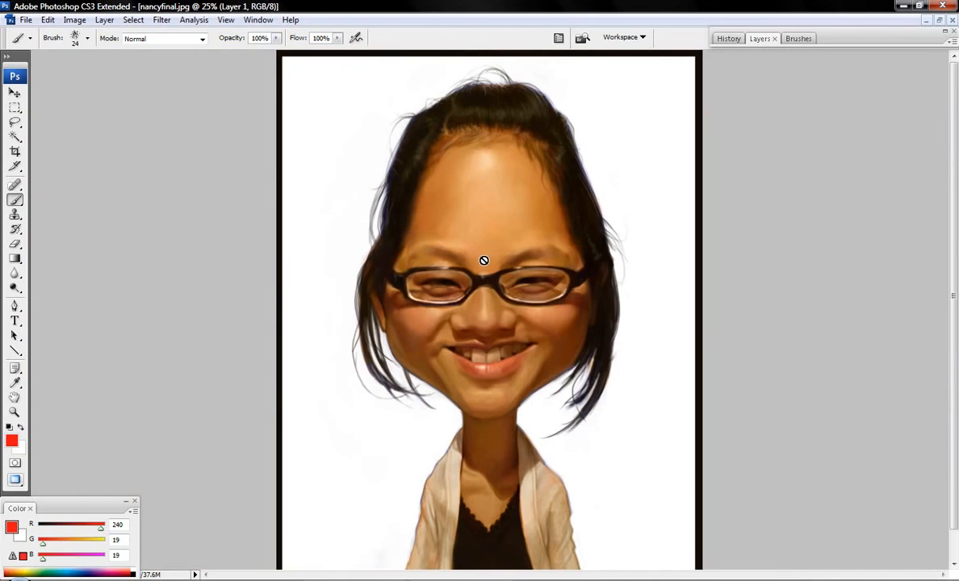
click(761, 40)
click(759, 40)
- Cycle the screen modes through full screen and back to the standard window
key(f)
key(f)
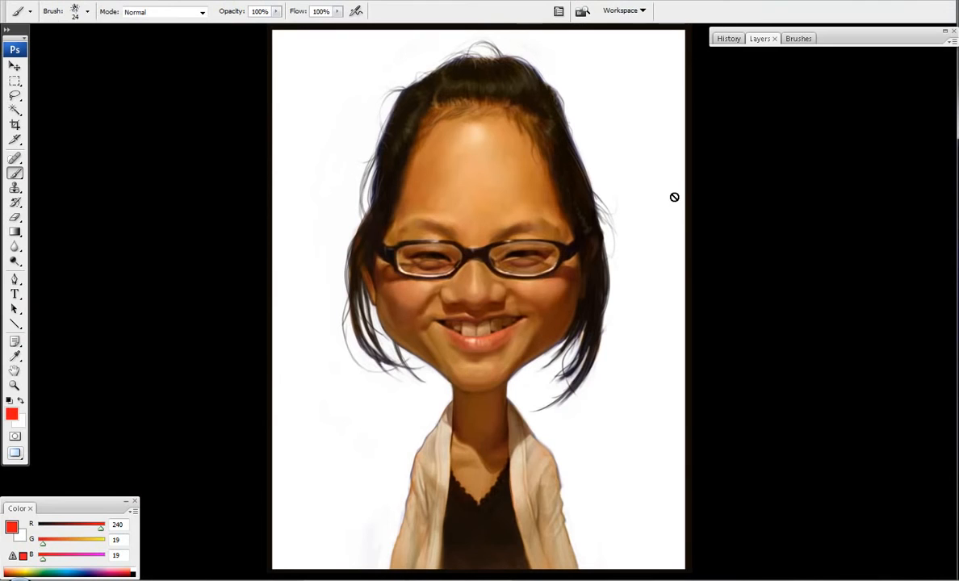
key(f)
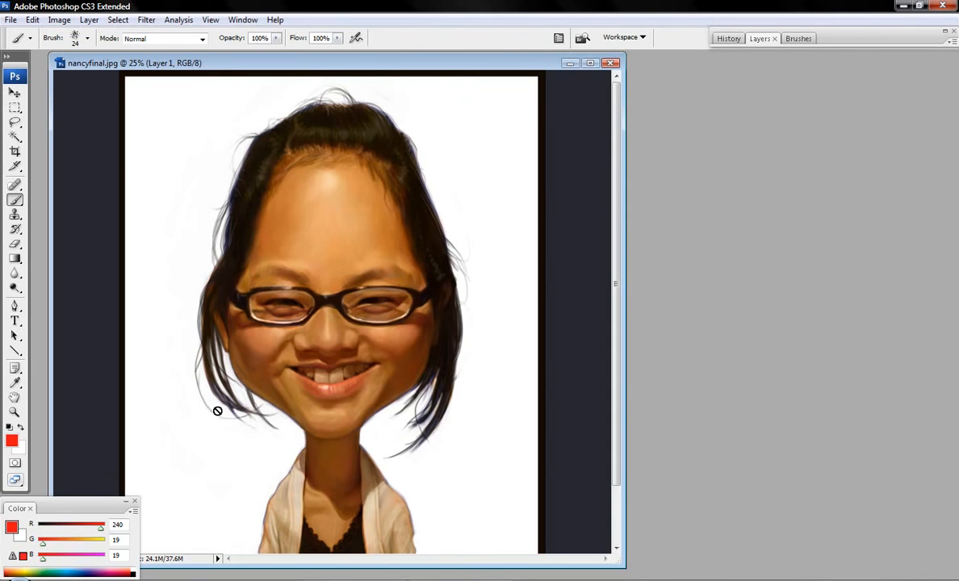
- Set the foreground color's red value to 38 and add a new layer above Layer 1
drag(91, 529, 49, 528)
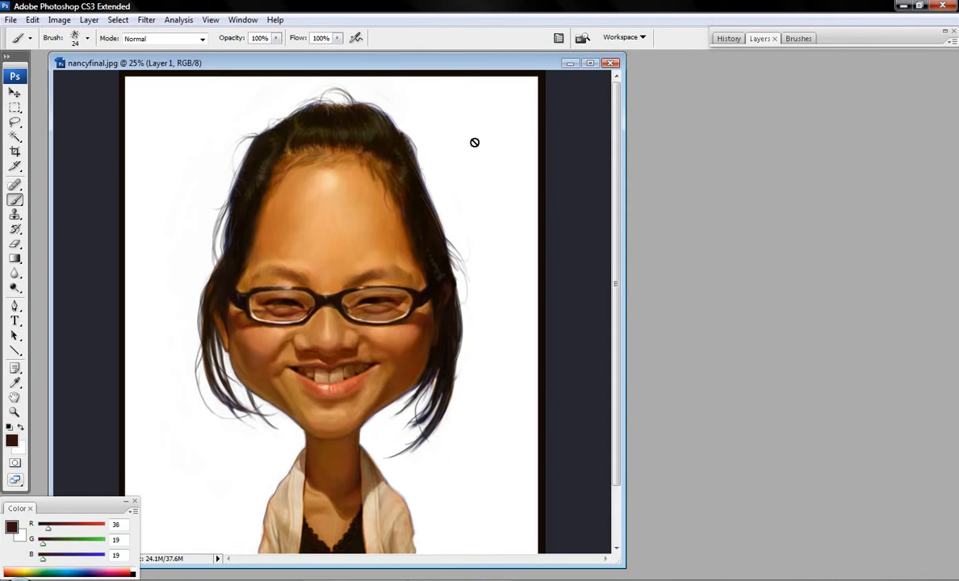
click(759, 38)
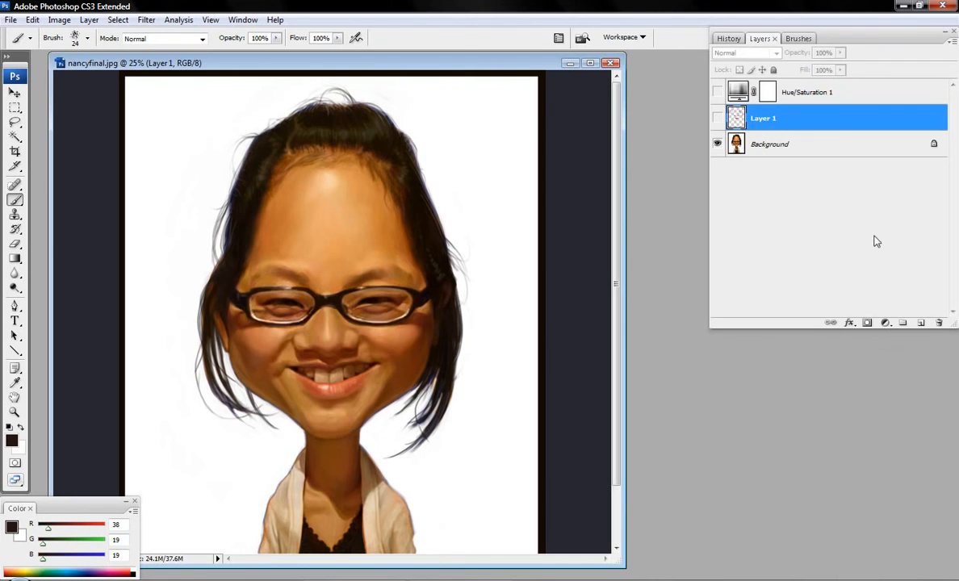
click(918, 323)
click(712, 39)
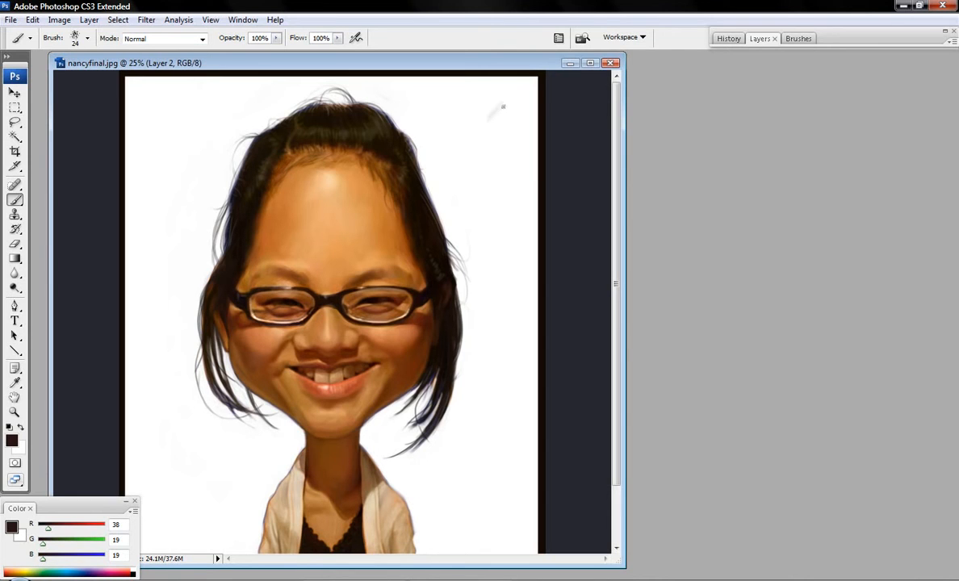
- Reset the foreground color to black and brush test strokes from faint grey to solid black on the white area beside the hair
drag(492, 125, 513, 107)
key(d)
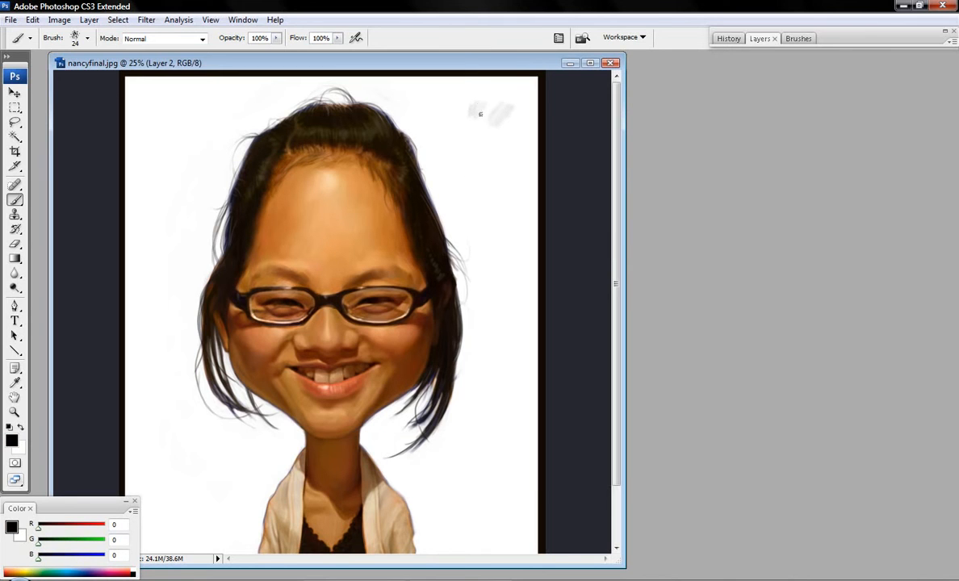
mouse_move(487, 117)
mouse_down()
mouse_move(482, 257)
mouse_move(518, 106)
mouse_move(484, 119)
mouse_move(468, 112)
mouse_move(524, 103)
mouse_up()
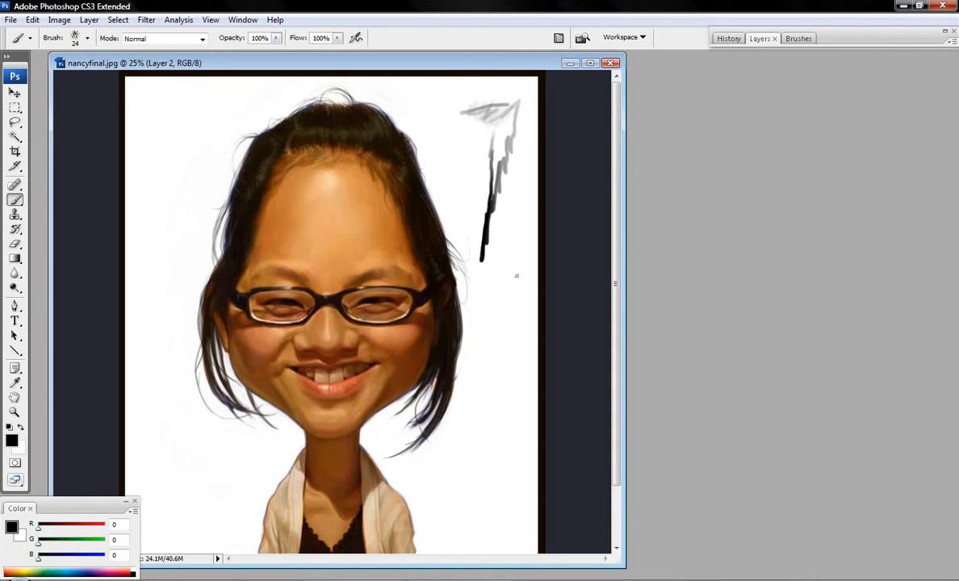